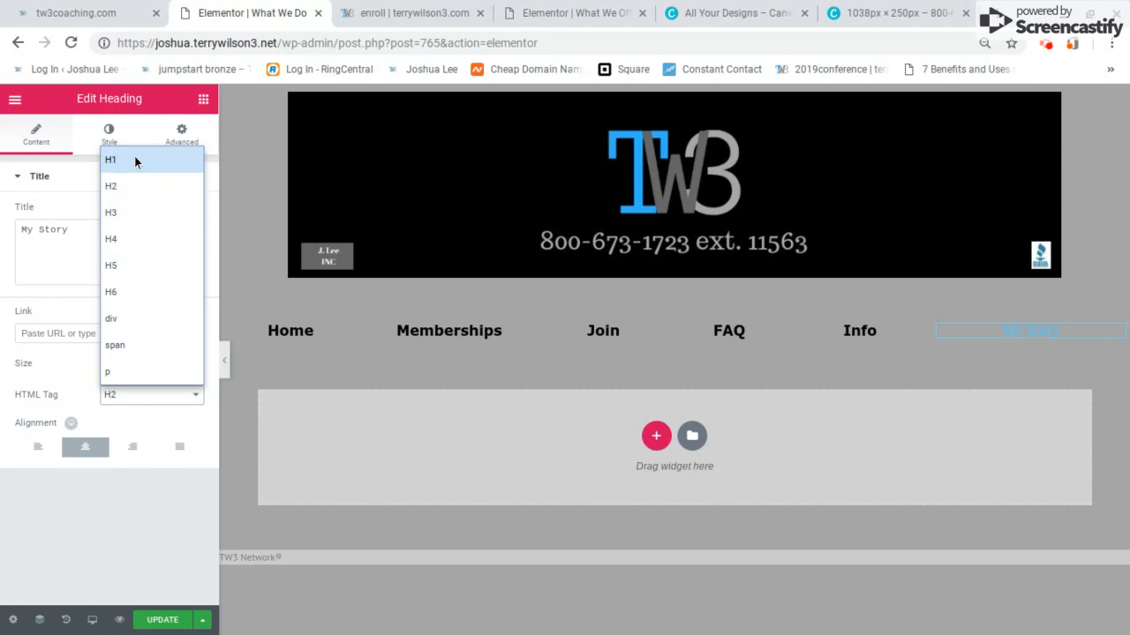
Step: Set the My Story heading's HTML tag to H1 and its text color to black (#000000)
{"action": "left_click", "coordinate": [134, 158]}
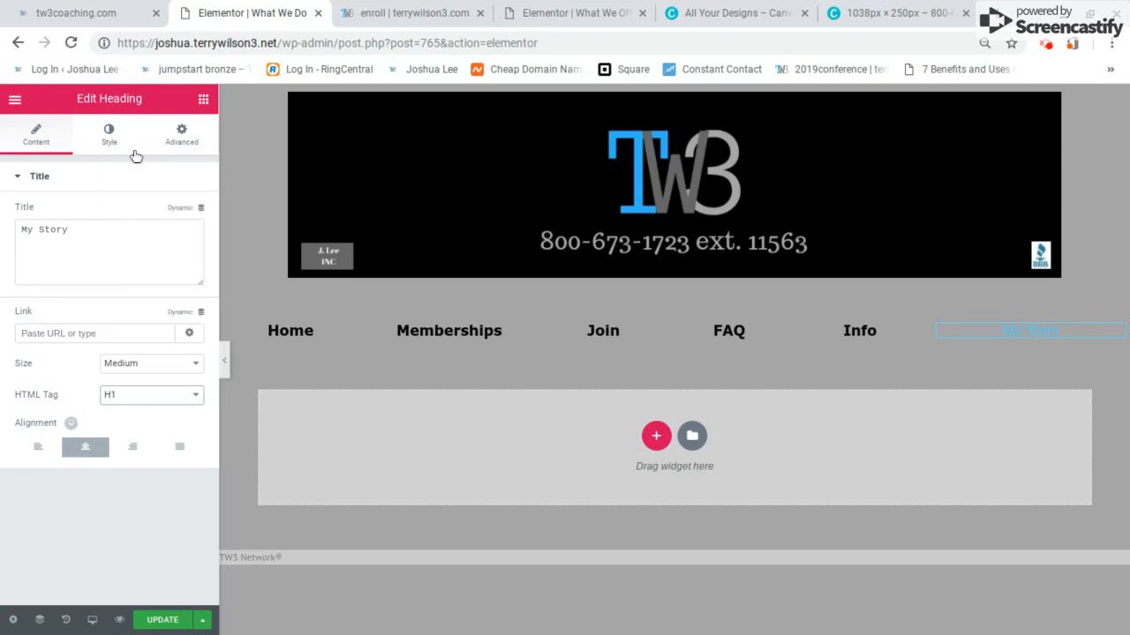
{"action": "left_click", "coordinate": [110, 143]}
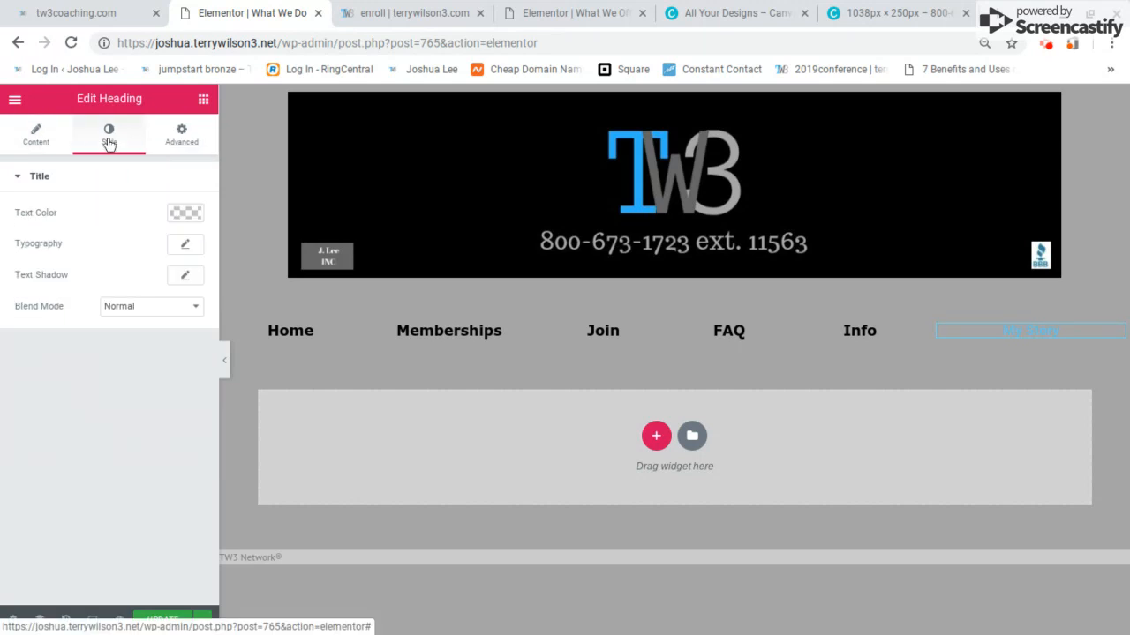
{"action": "left_click", "coordinate": [185, 213]}
{"action": "left_click", "coordinate": [129, 390]}
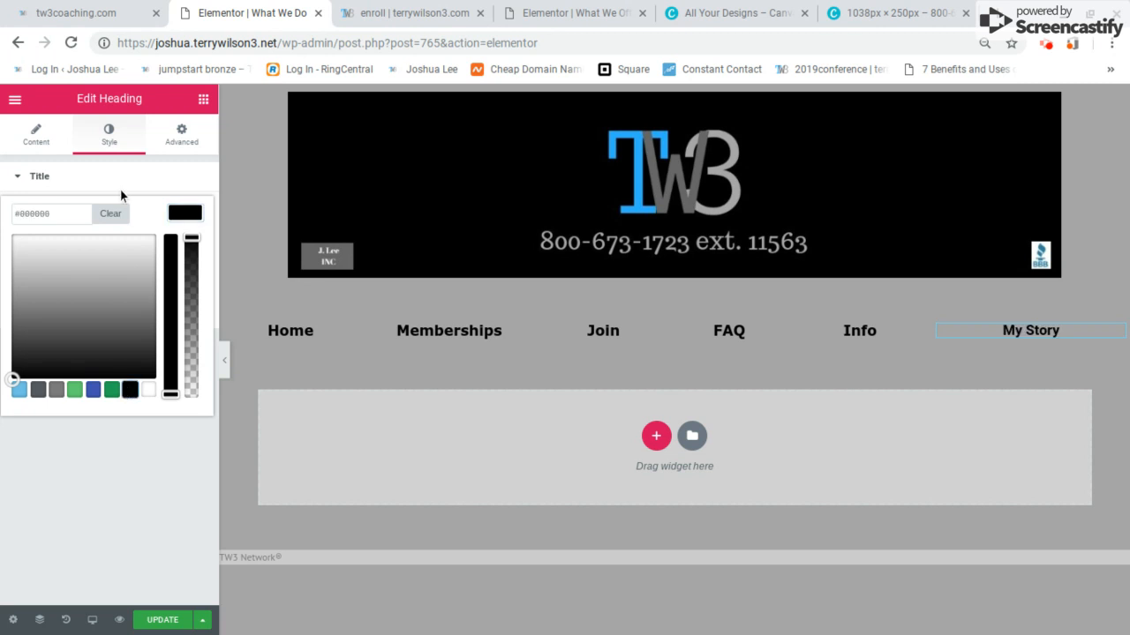
{"action": "left_click", "coordinate": [36, 137]}
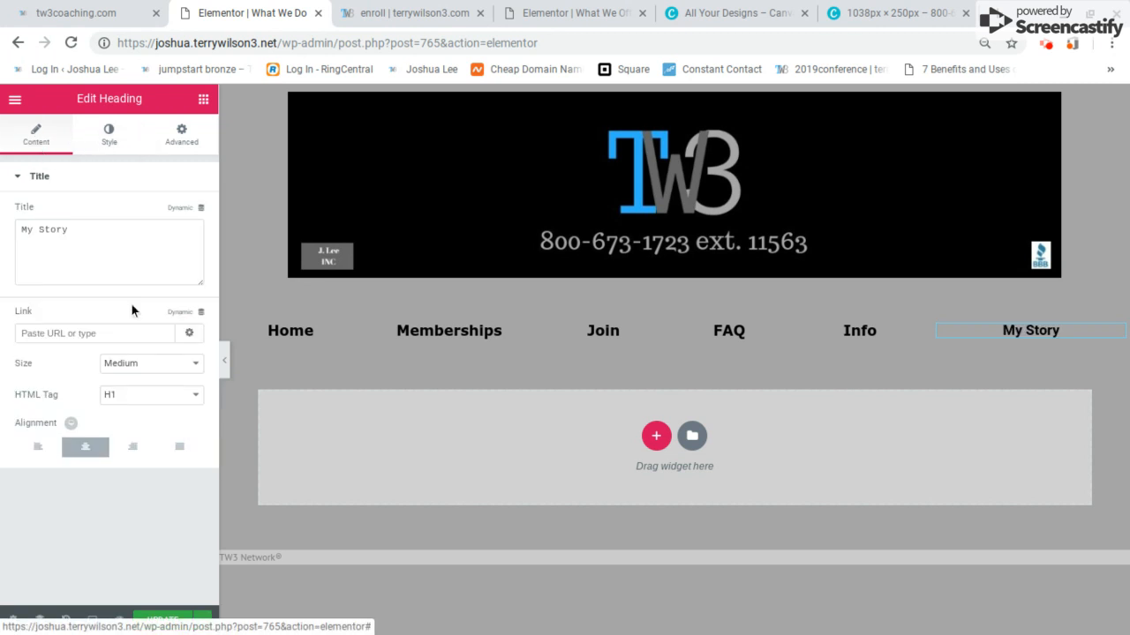
Step: Set the My Story heading's typography font family to Verdana
{"action": "left_click", "coordinate": [106, 144]}
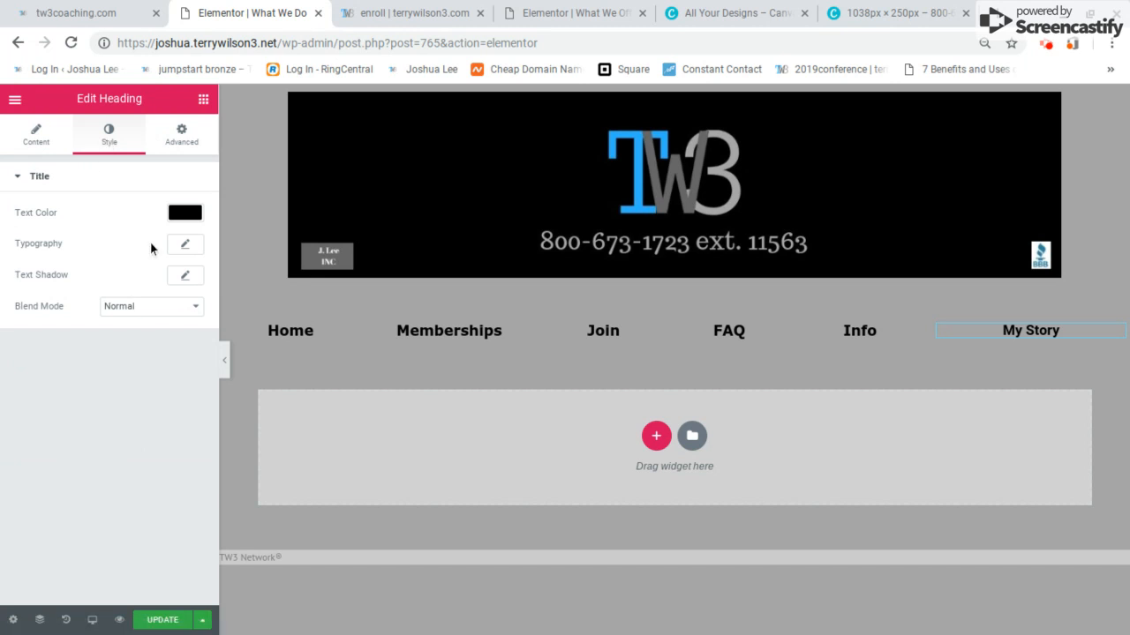
{"action": "left_click", "coordinate": [195, 245]}
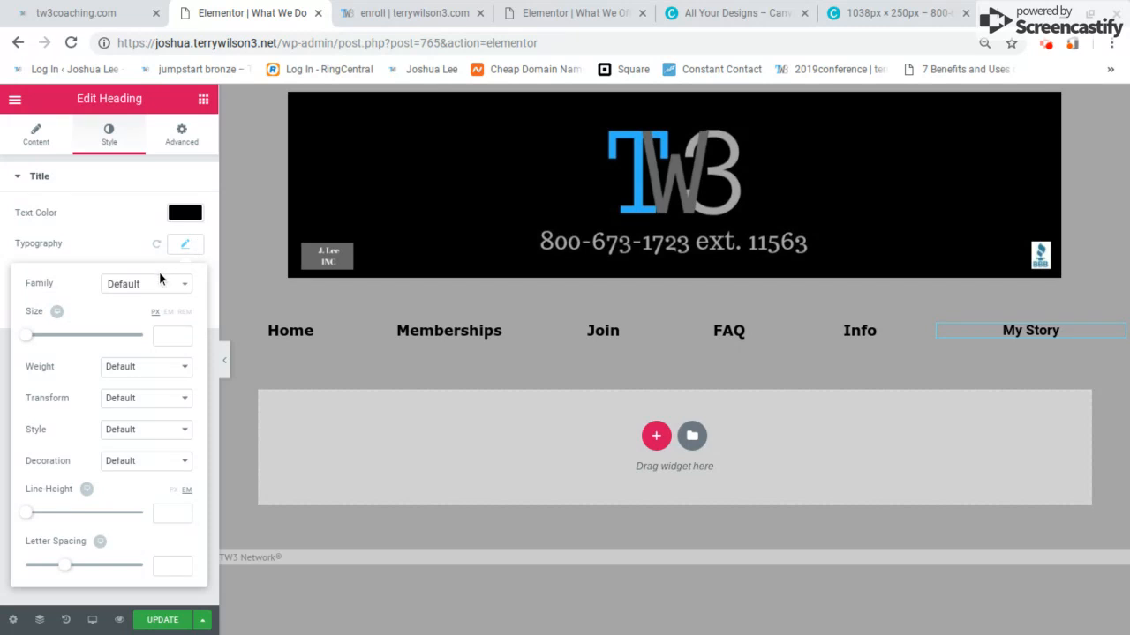
{"action": "left_click", "coordinate": [155, 284]}
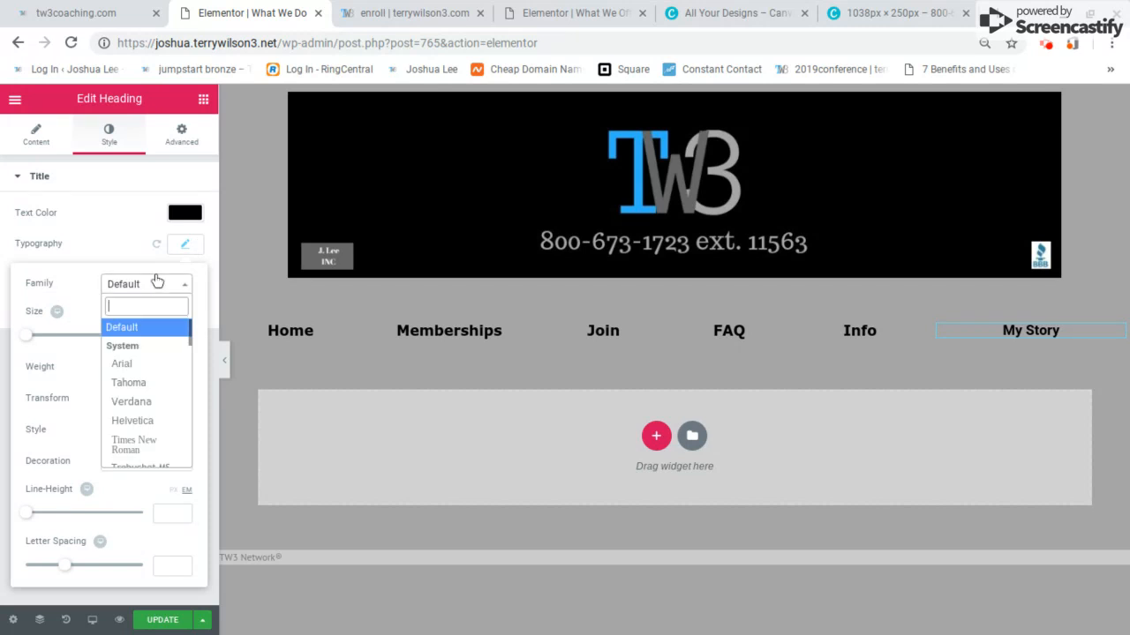
{"action": "left_click", "coordinate": [128, 405]}
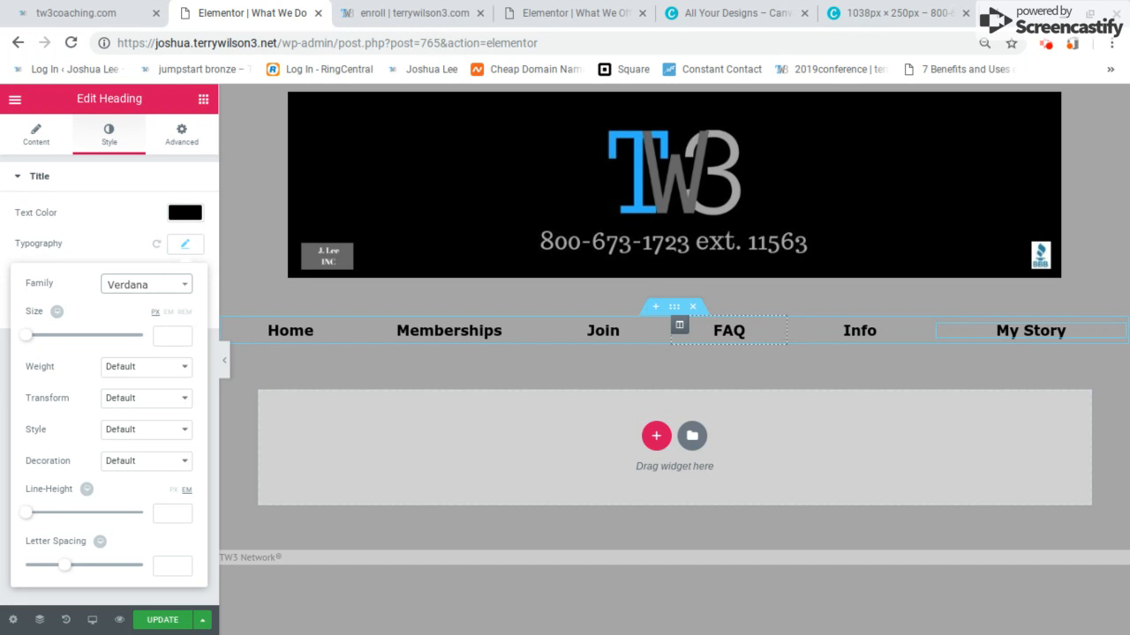
Step: Narrow the FAQ column slightly, then try a Boxed content width on the navigation section and return it to Full Width
{"action": "mouse_move", "coordinate": [794, 332]}
{"action": "left_mouse_down"}
{"action": "mouse_move", "coordinate": [816, 334]}
{"action": "mouse_move", "coordinate": [769, 337]}
{"action": "mouse_move", "coordinate": [784, 336]}
{"action": "left_mouse_up"}
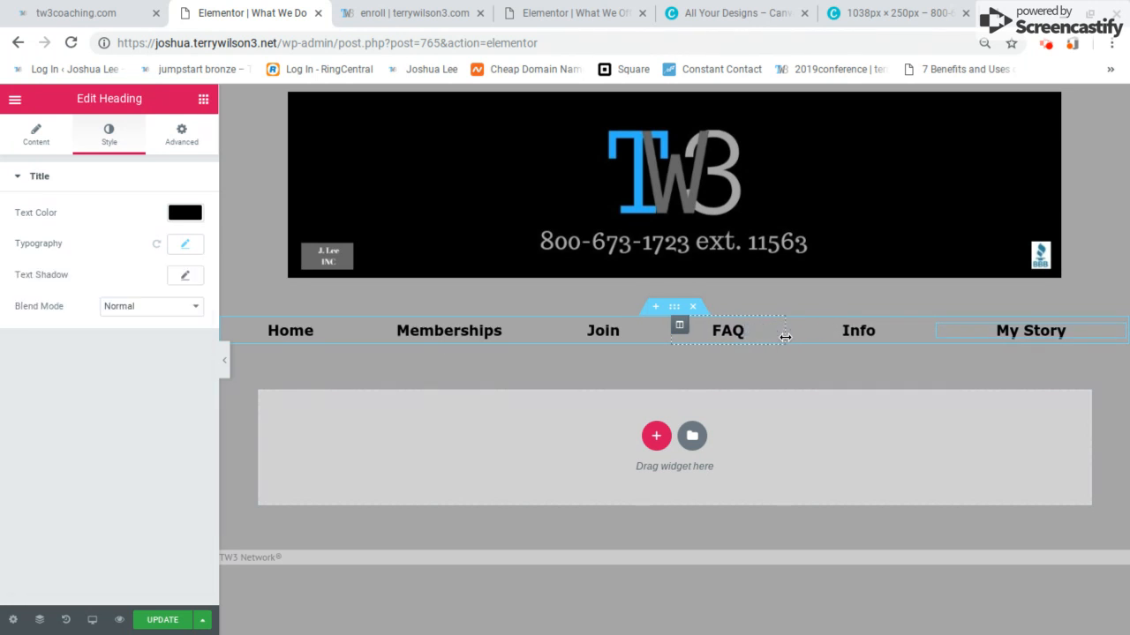
{"action": "left_click", "coordinate": [675, 306]}
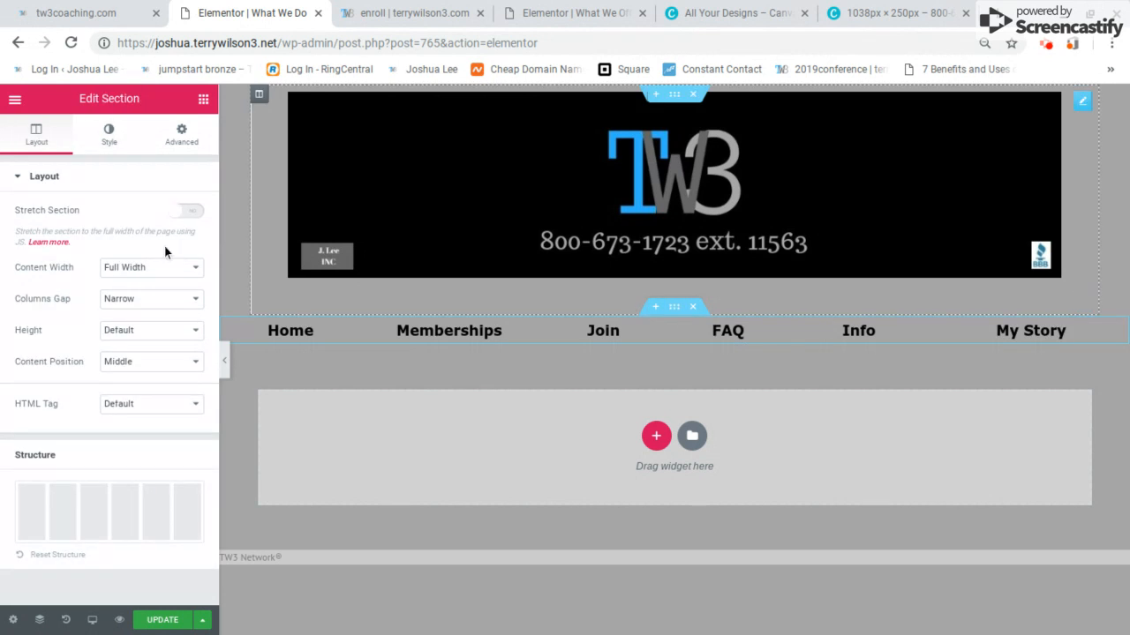
{"action": "left_click", "coordinate": [150, 270]}
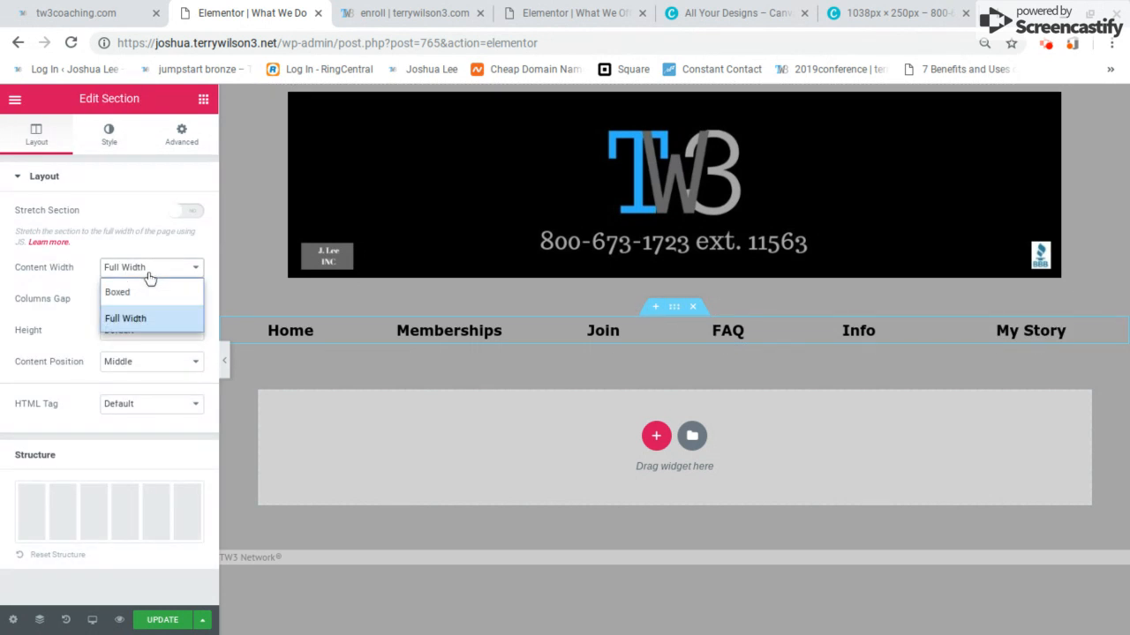
{"action": "left_click", "coordinate": [137, 294]}
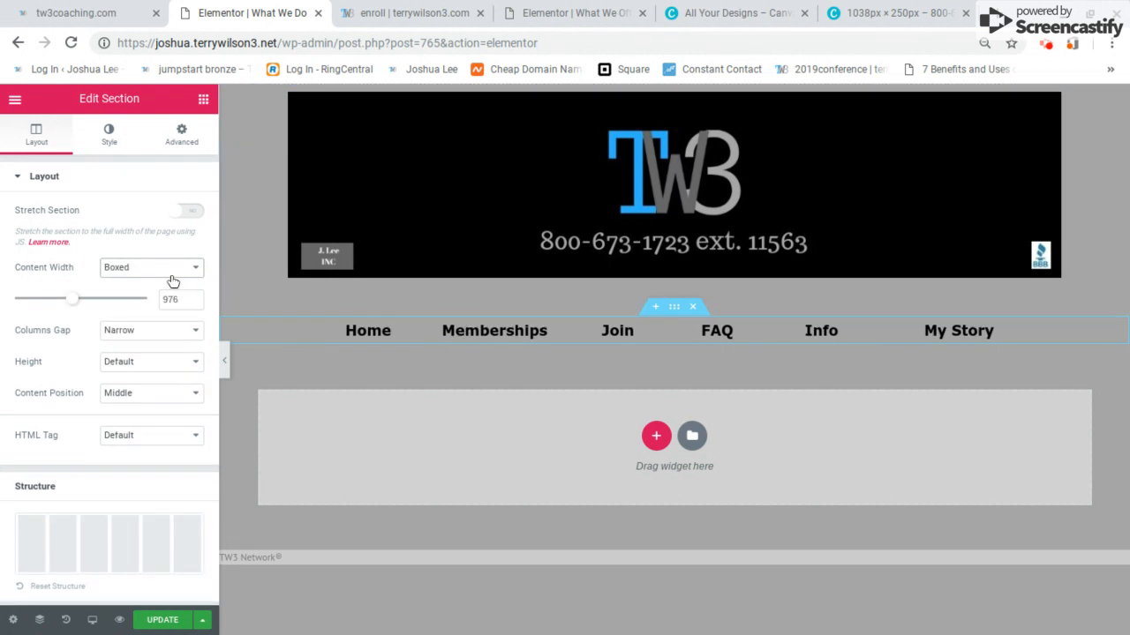
{"action": "left_click", "coordinate": [173, 281]}
{"action": "left_click", "coordinate": [151, 319]}
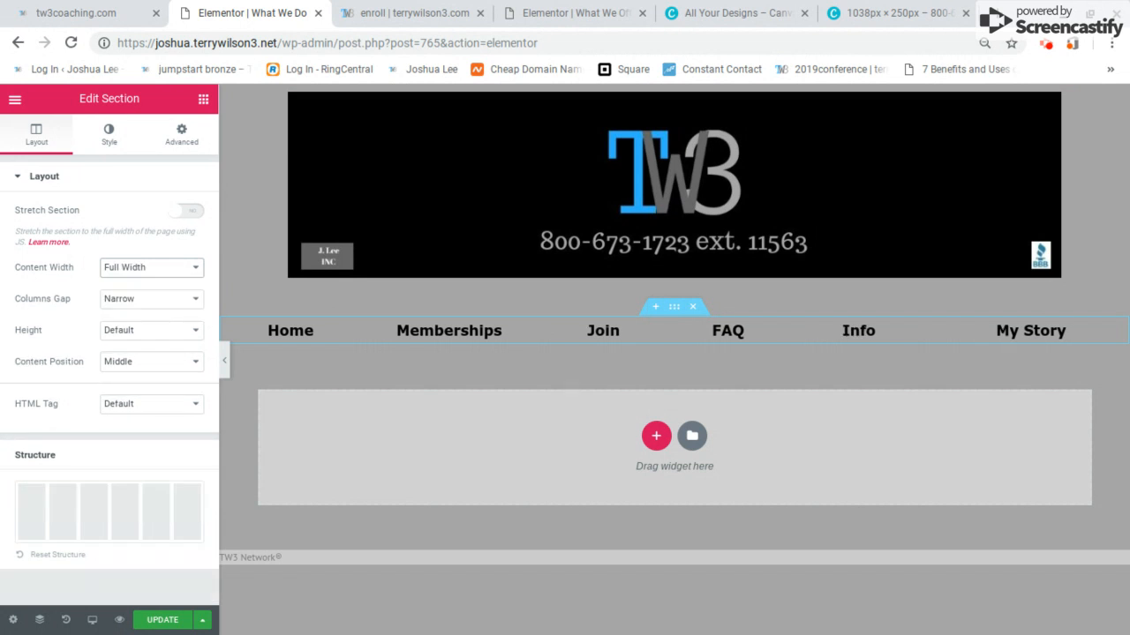
Step: Try No Gap between the navigation section's columns and a Bottom content position, then set the position back to Middle
{"action": "left_click", "coordinate": [131, 303]}
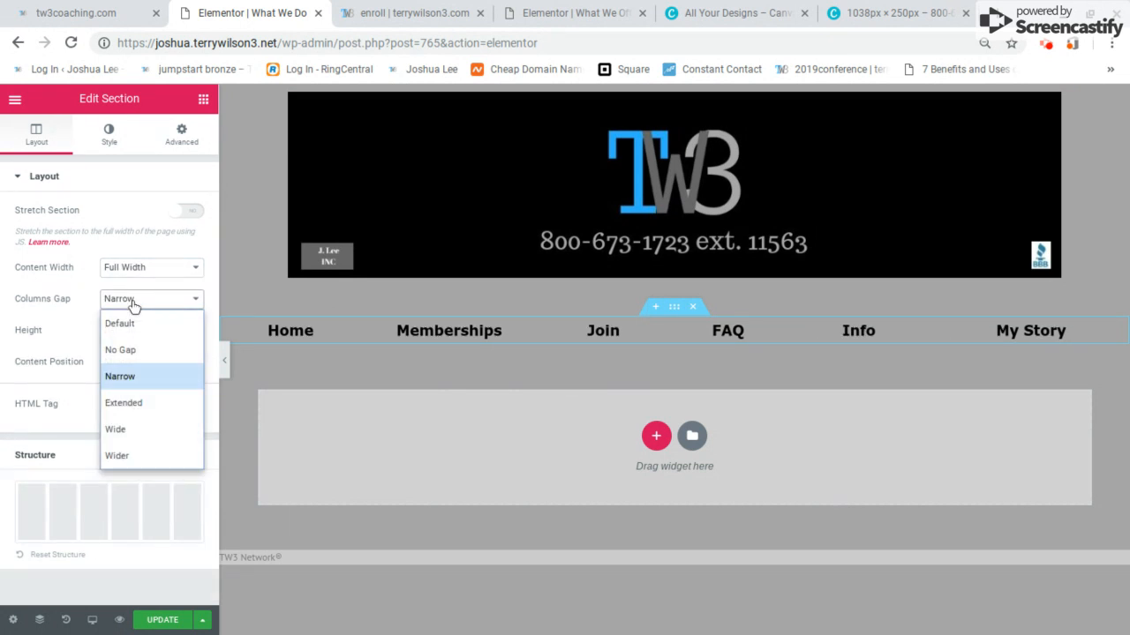
{"action": "left_click", "coordinate": [128, 353]}
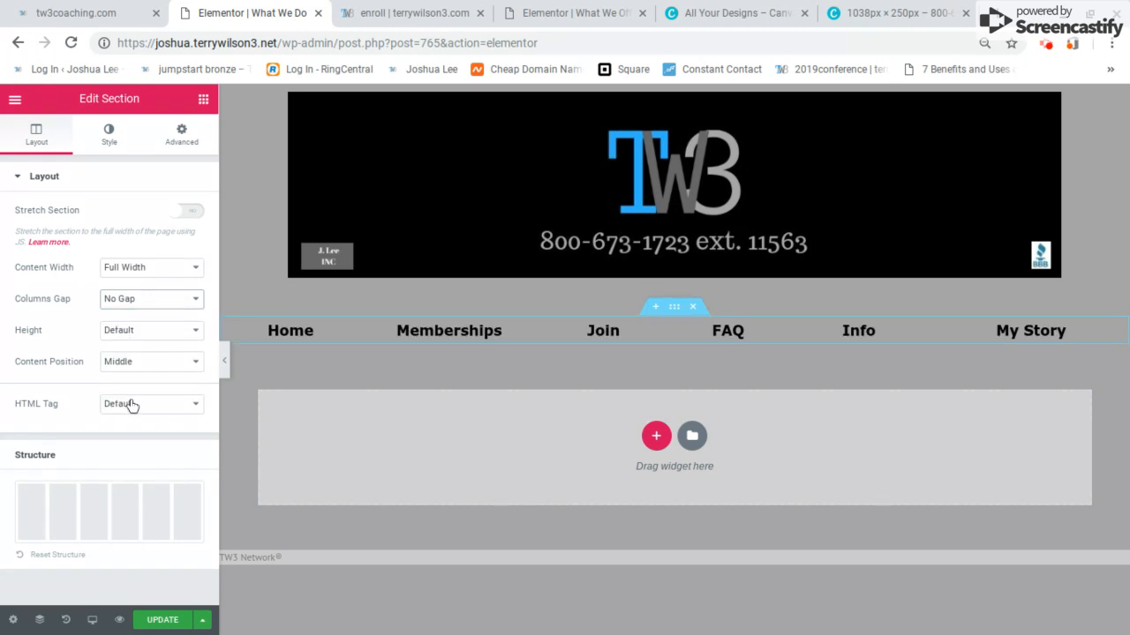
{"action": "left_click", "coordinate": [114, 353]}
{"action": "left_click", "coordinate": [122, 465]}
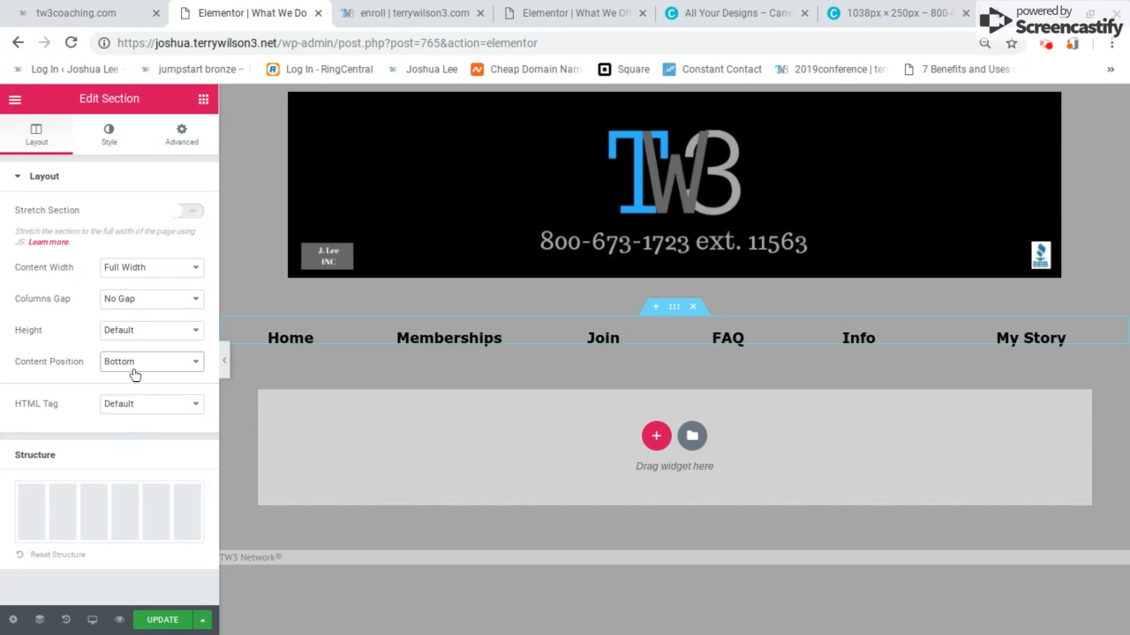
{"action": "left_click", "coordinate": [133, 369]}
{"action": "left_click", "coordinate": [120, 439]}
Step: Set the navigation section's columns gap to Default and update the page
{"action": "left_click", "coordinate": [130, 304]}
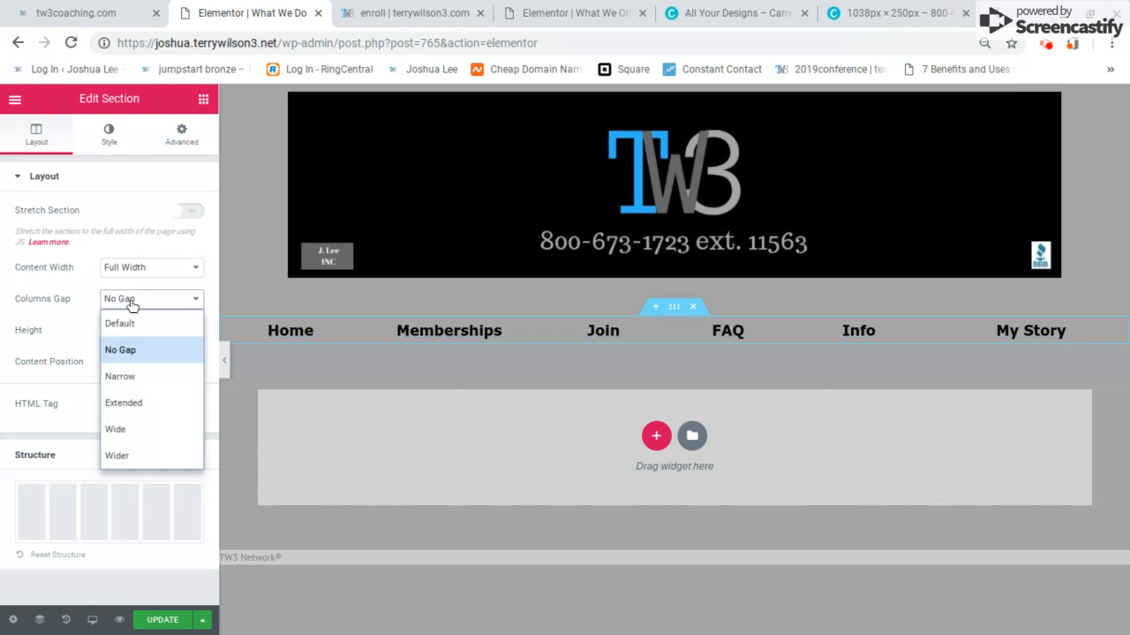
{"action": "left_click", "coordinate": [123, 326]}
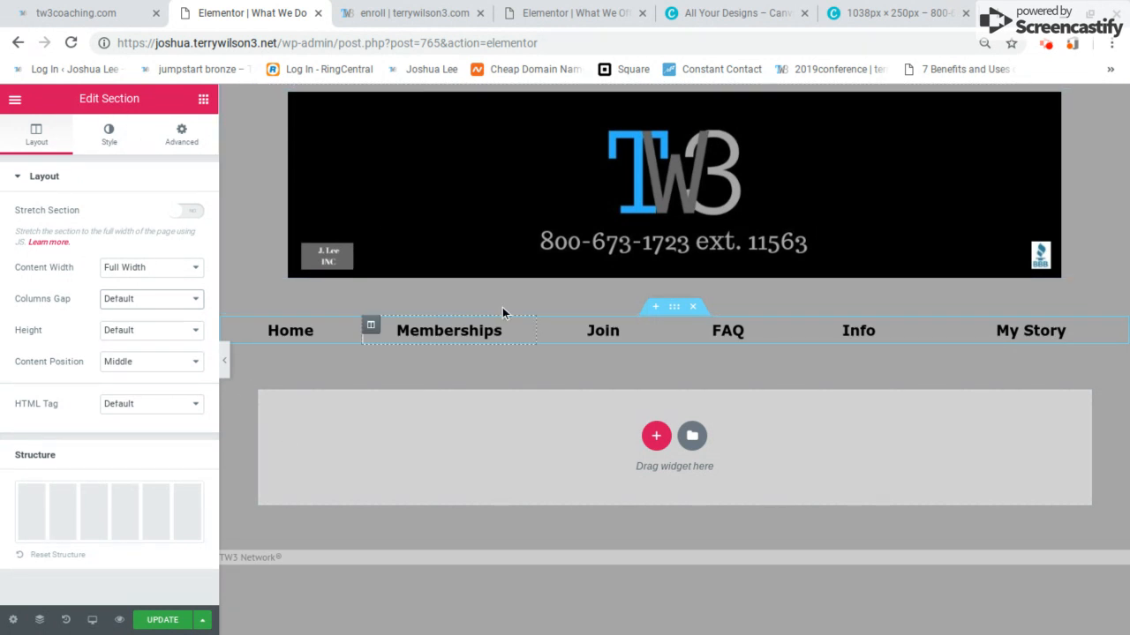
{"action": "left_click", "coordinate": [400, 4]}
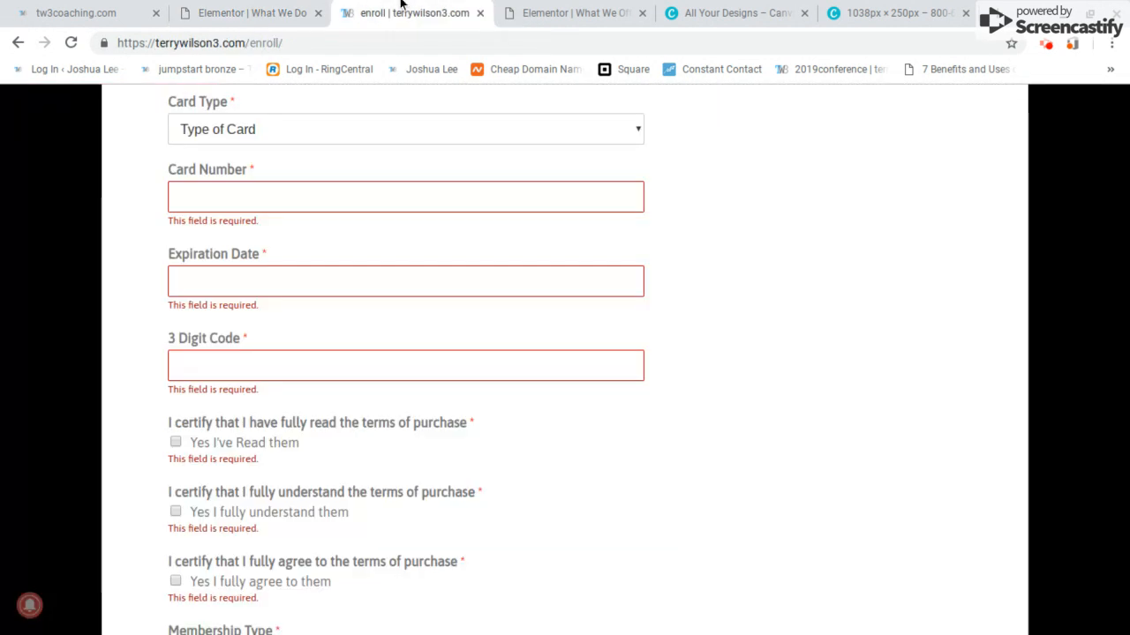
{"action": "left_click", "coordinate": [240, 9]}
{"action": "left_click", "coordinate": [148, 622]}
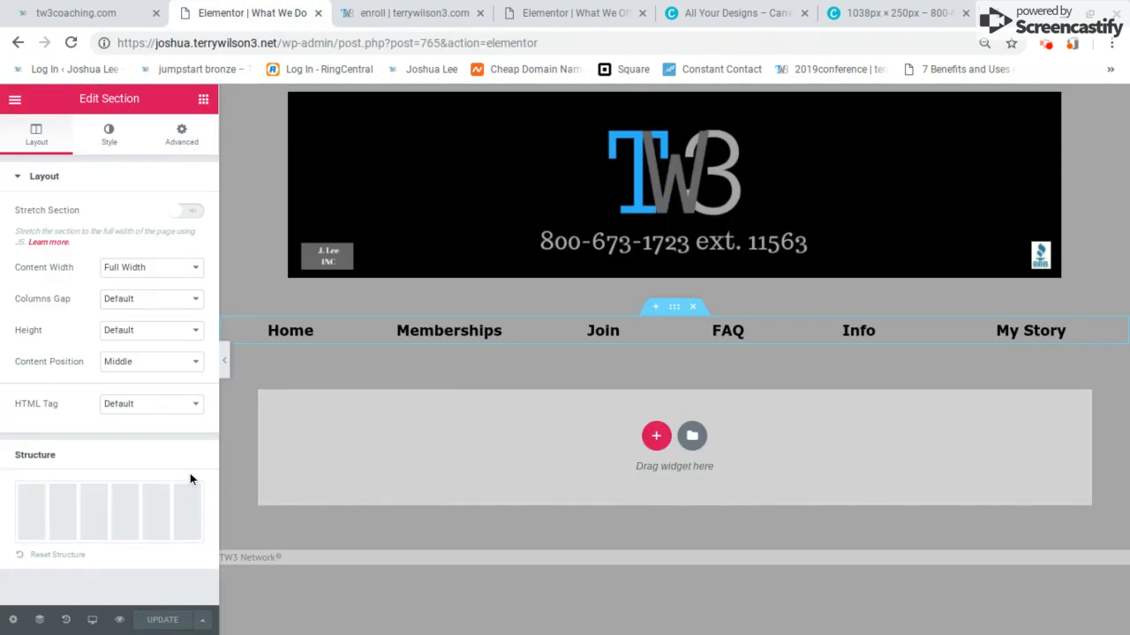
Step: Go back from the enrollment form to the Memberships page and examine its software demonstration, testimonial and podcast sections
{"action": "left_click", "coordinate": [409, 21]}
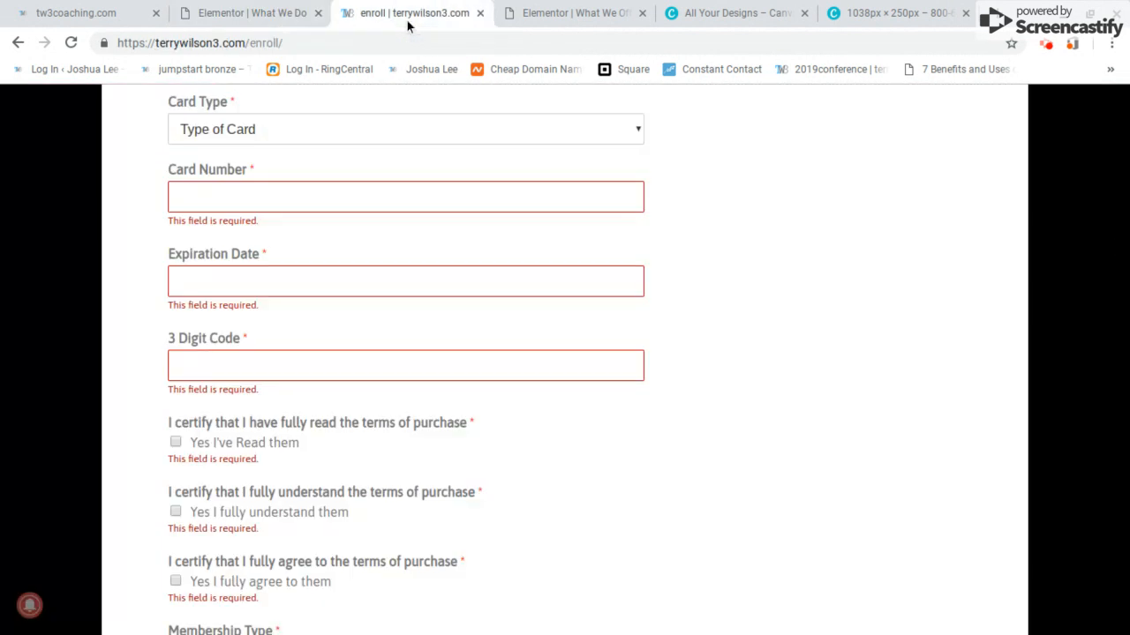
{"action": "left_click", "coordinate": [16, 43]}
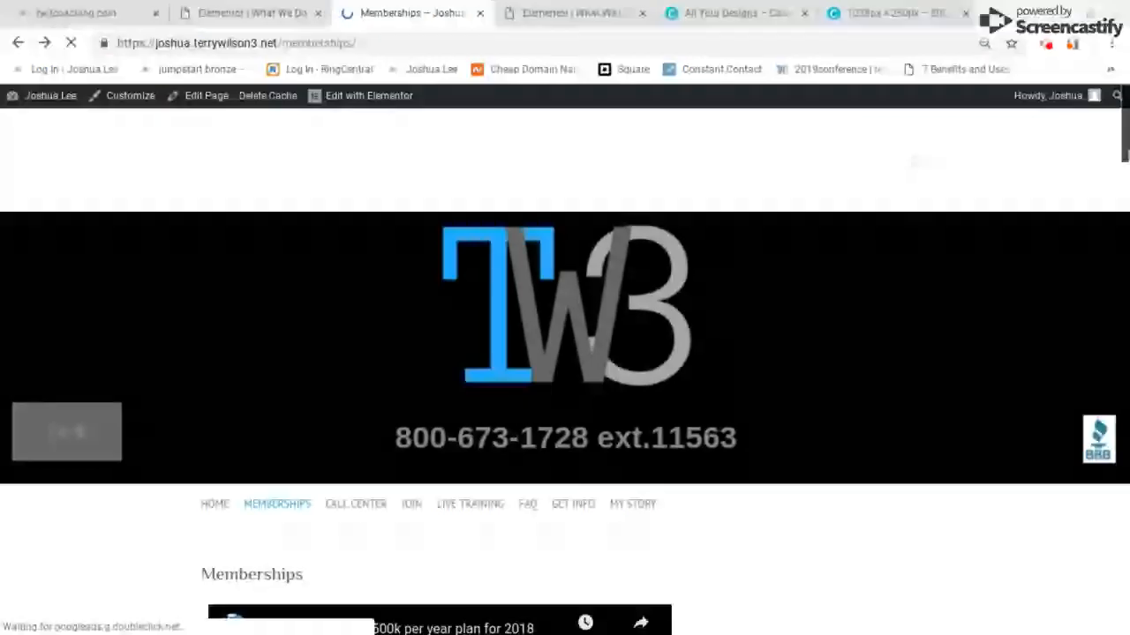
{"action": "left_click_drag", "start_coordinate": [1125, 155], "coordinate": [1119, 322]}
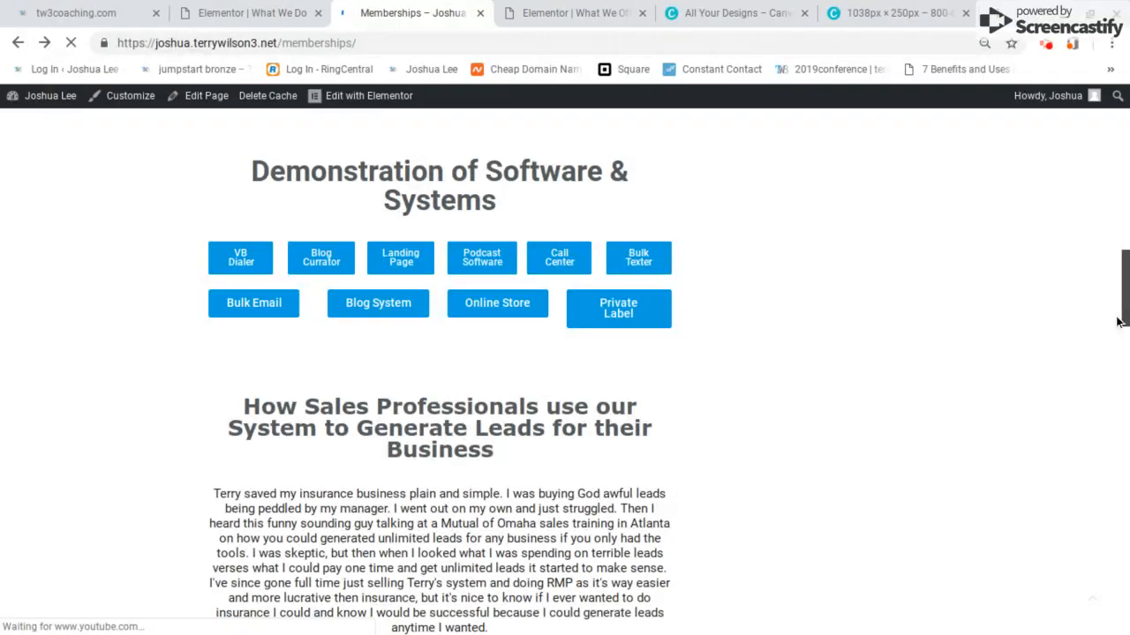
{"action": "left_click", "coordinate": [239, 257]}
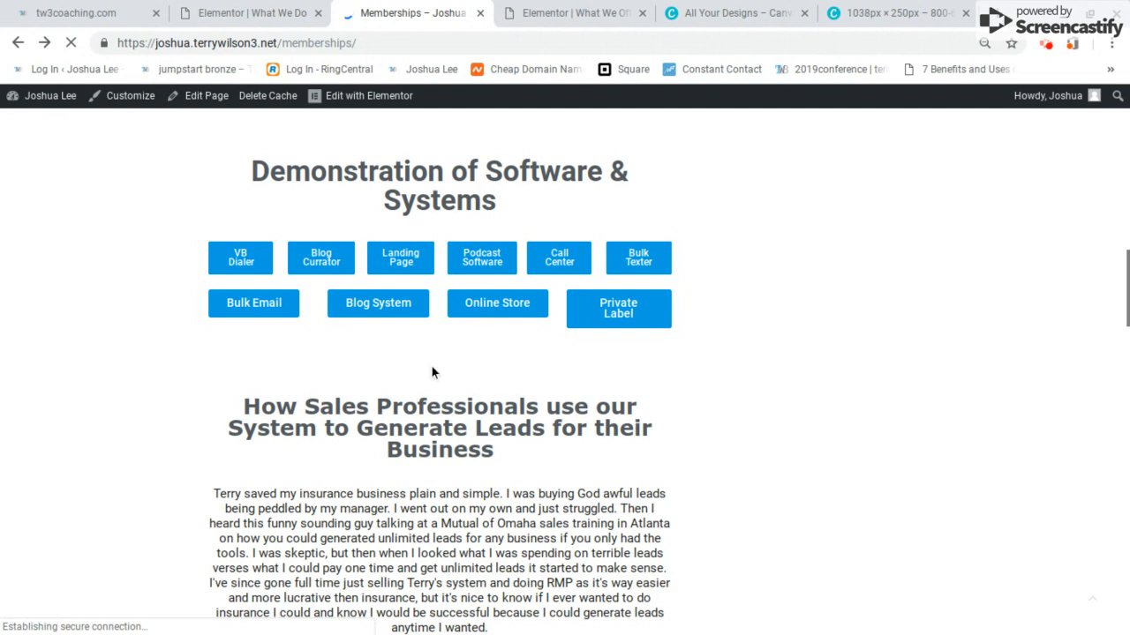
{"action": "left_click_drag", "start_coordinate": [1125, 322], "coordinate": [1109, 410]}
{"action": "scroll", "coordinate": [1109, 410], "scroll_direction": "down", "scroll_amount": 4}
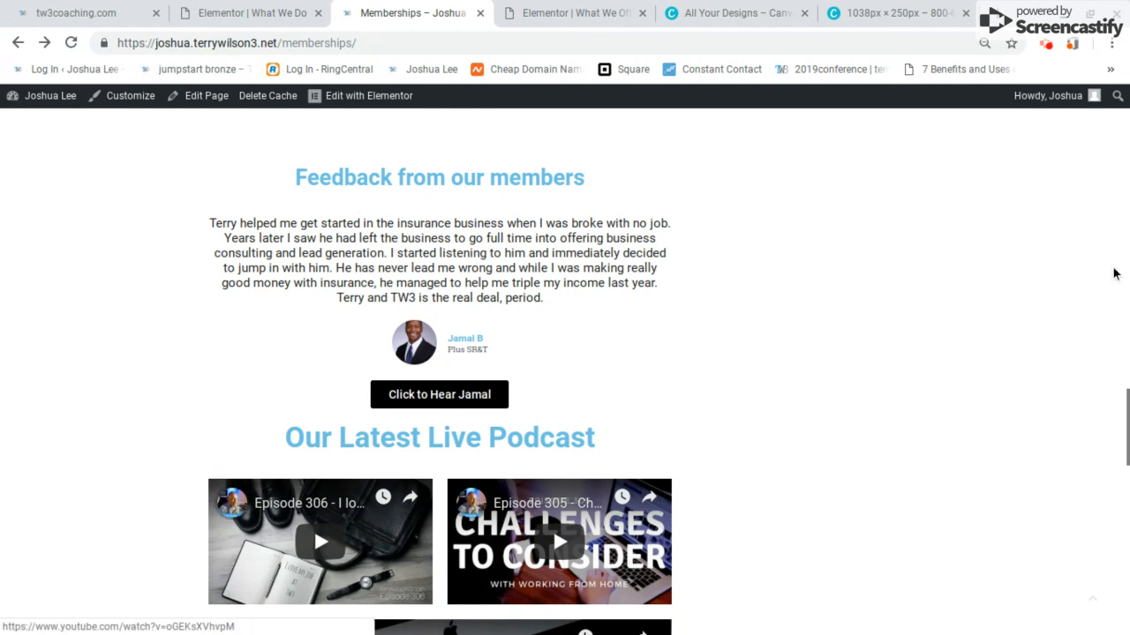
{"action": "left_click_drag", "start_coordinate": [1126, 404], "coordinate": [1127, 132]}
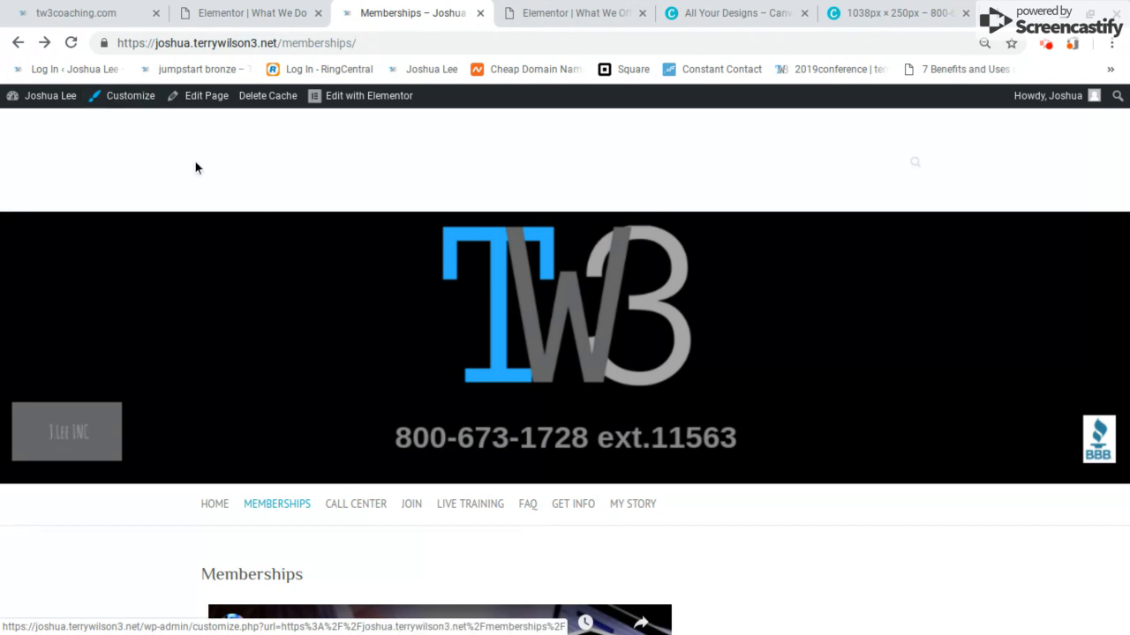
Step: Try the background color #b7b7b7 in the theme customizer for the Memberships page and leave without publishing
{"action": "left_click", "coordinate": [132, 97]}
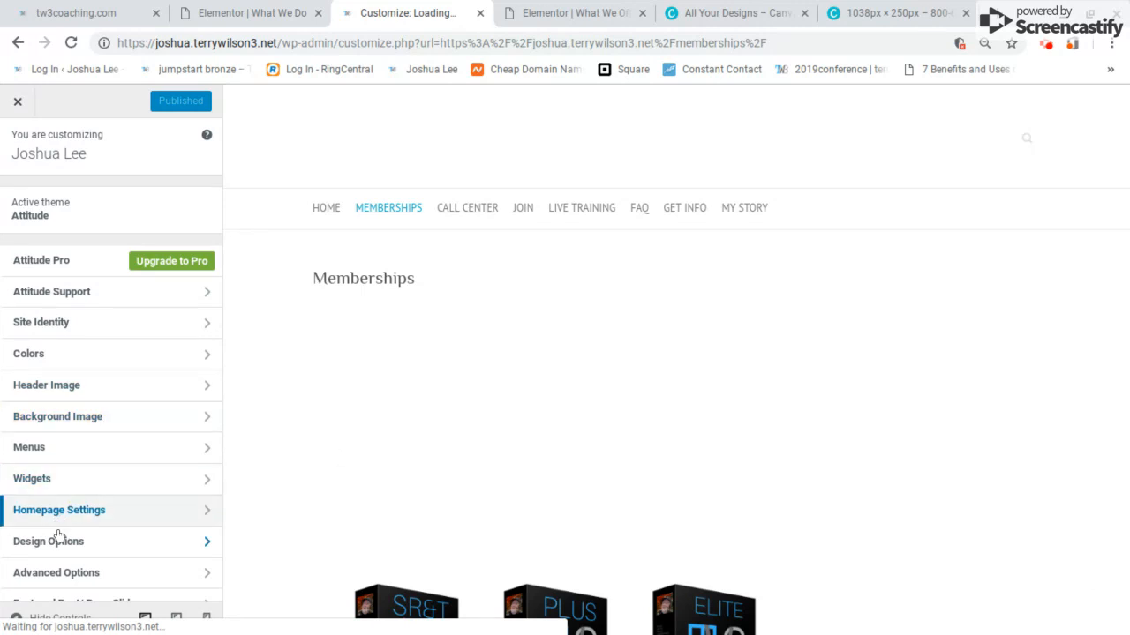
{"action": "left_click", "coordinate": [70, 366]}
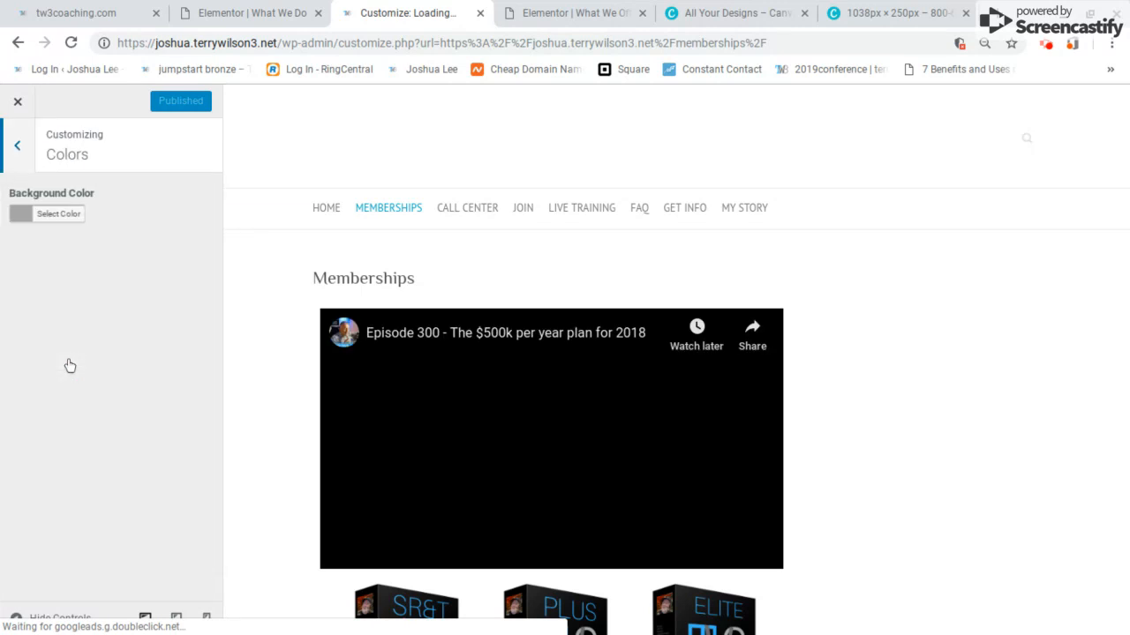
{"action": "left_click", "coordinate": [23, 216]}
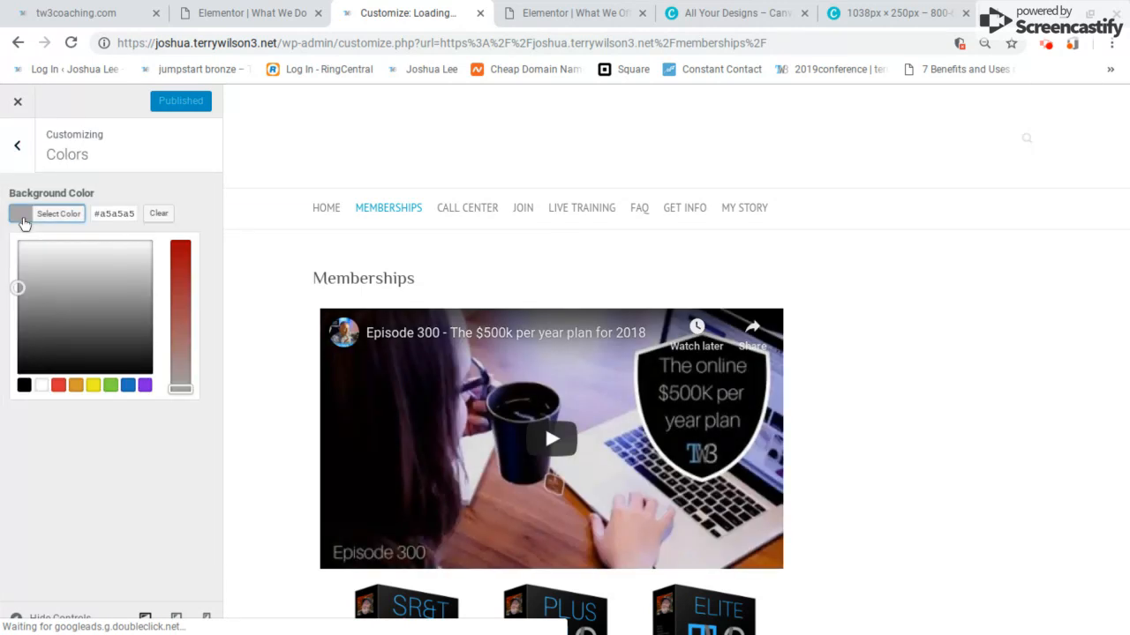
{"action": "mouse_move", "coordinate": [22, 288]}
{"action": "left_mouse_down"}
{"action": "mouse_move", "coordinate": [68, 286]}
{"action": "mouse_move", "coordinate": [104, 303]}
{"action": "mouse_move", "coordinate": [53, 285]}
{"action": "mouse_move", "coordinate": [53, 273]}
{"action": "mouse_move", "coordinate": [105, 280]}
{"action": "mouse_move", "coordinate": [83, 268]}
{"action": "mouse_move", "coordinate": [71, 279]}
{"action": "left_mouse_up"}
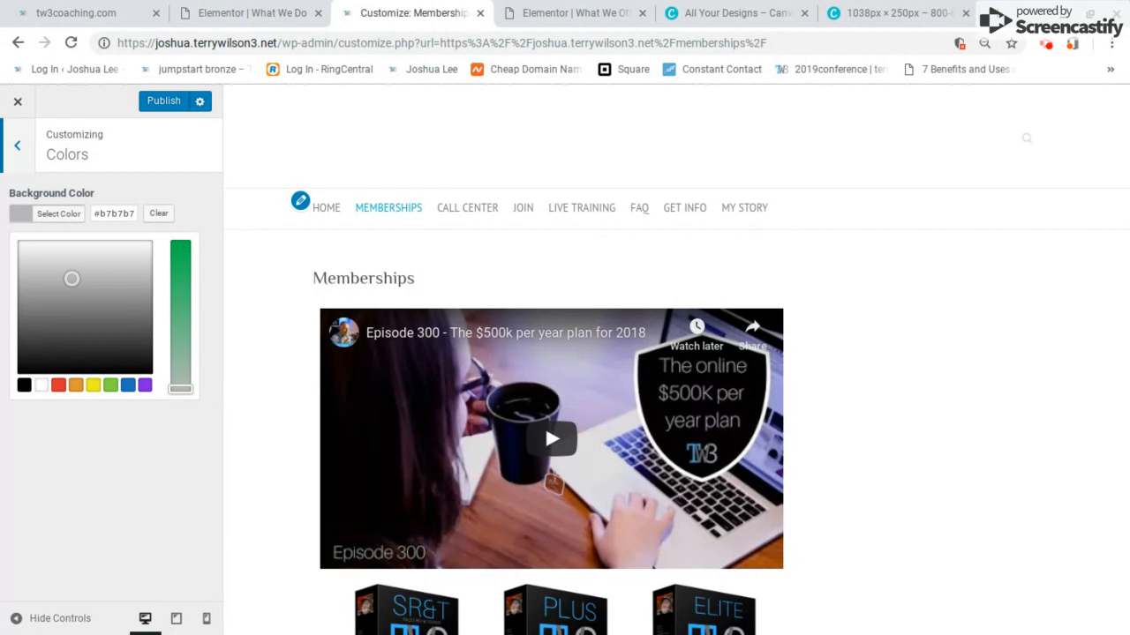
{"action": "left_click", "coordinate": [18, 101]}
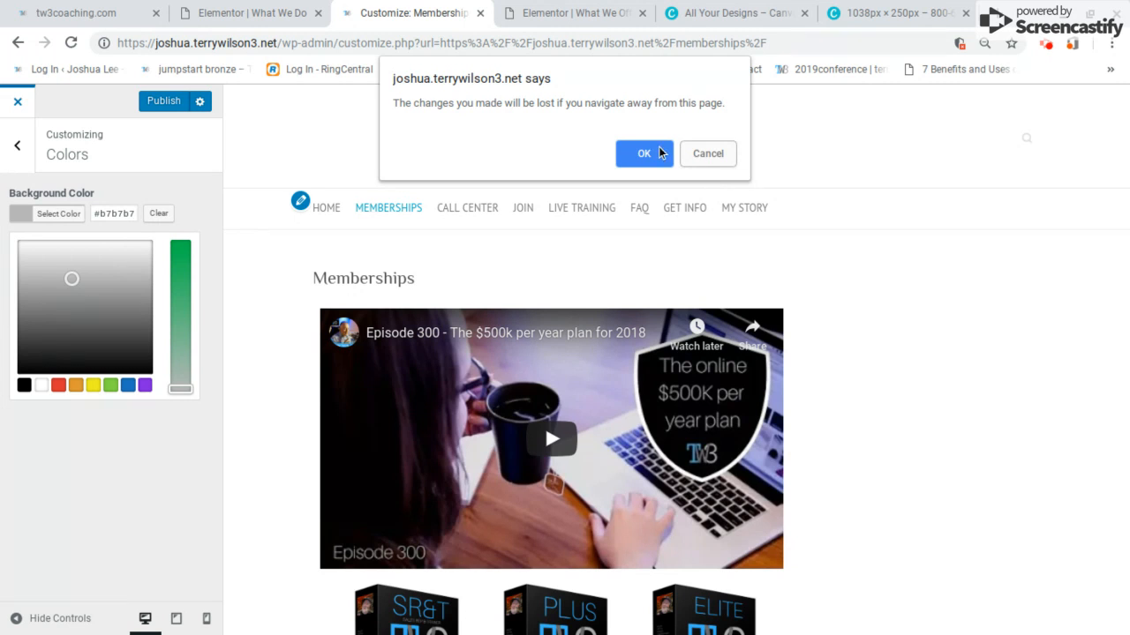
{"action": "left_click", "coordinate": [651, 153]}
Step: Return to editing the What We Do page and reset the navigation section's column structure
{"action": "left_click", "coordinate": [594, 11]}
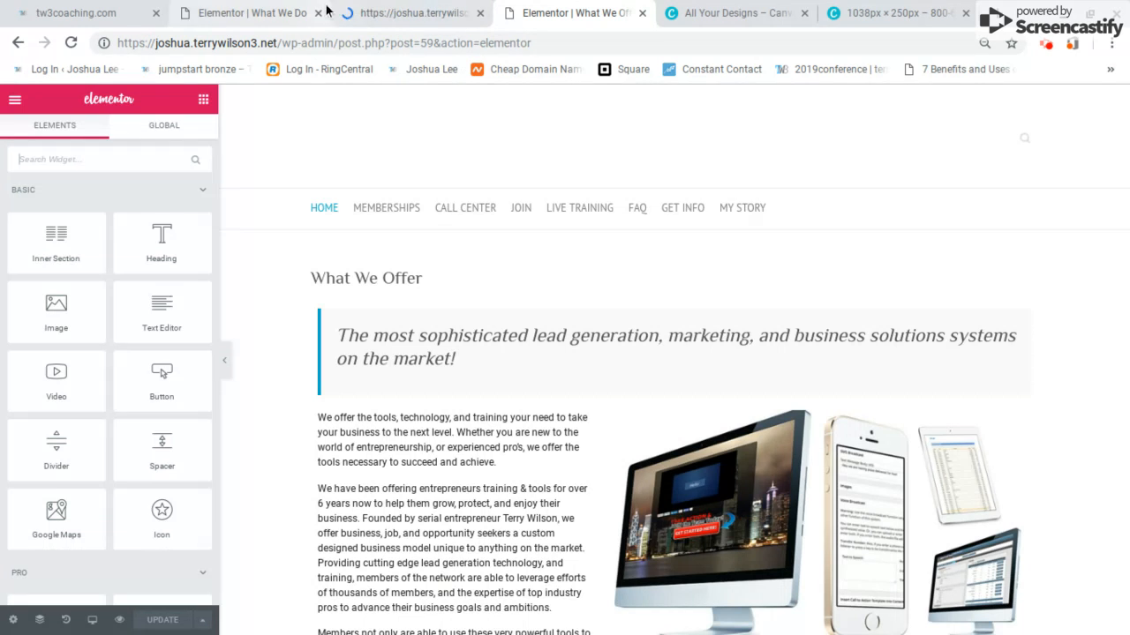
{"action": "left_click", "coordinate": [252, 9]}
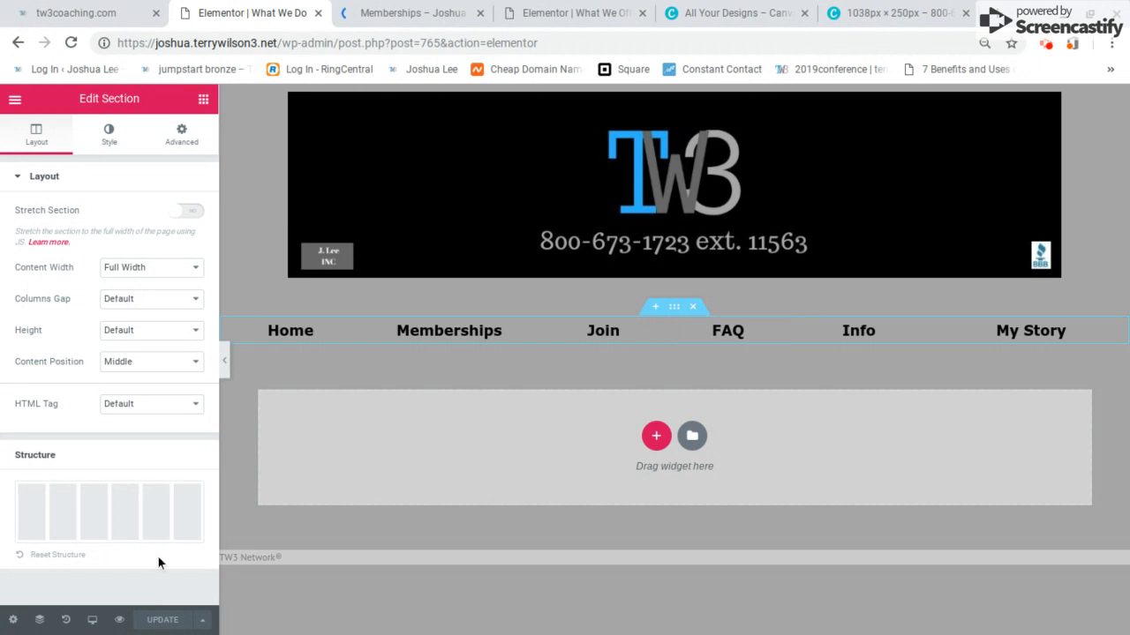
{"action": "left_click", "coordinate": [35, 561]}
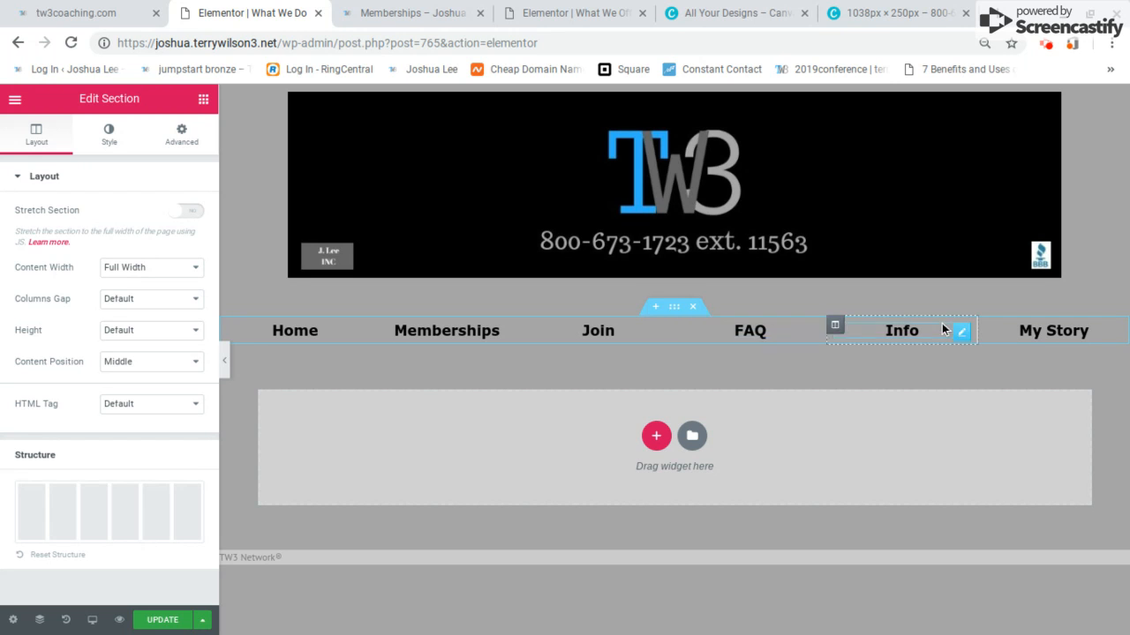
Step: Open the Get Info link from the live Memberships page and examine the fields of the Rep Clients List sign-up form
{"action": "left_click", "coordinate": [386, 14]}
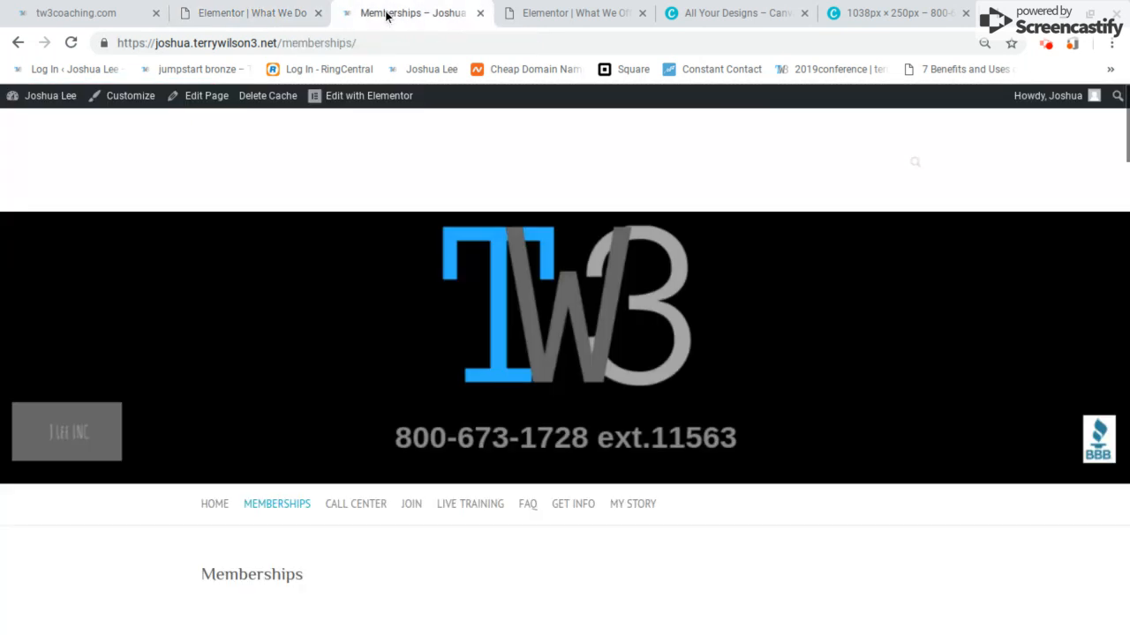
{"action": "left_click", "coordinate": [573, 507]}
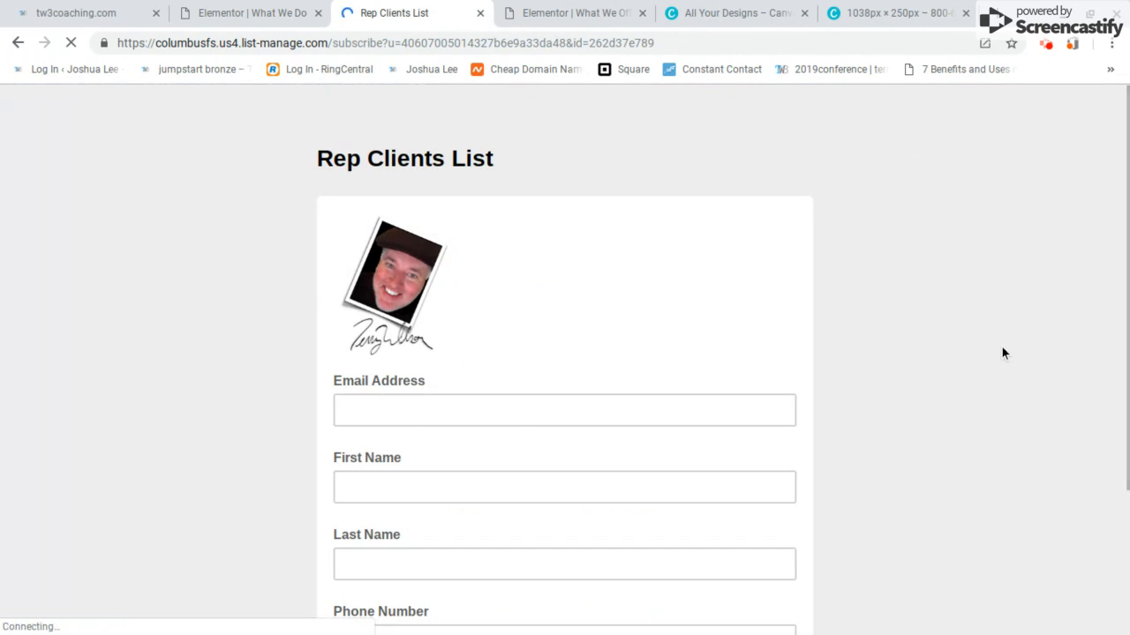
{"action": "scroll", "coordinate": [1123, 317], "scroll_direction": "down", "scroll_amount": 2}
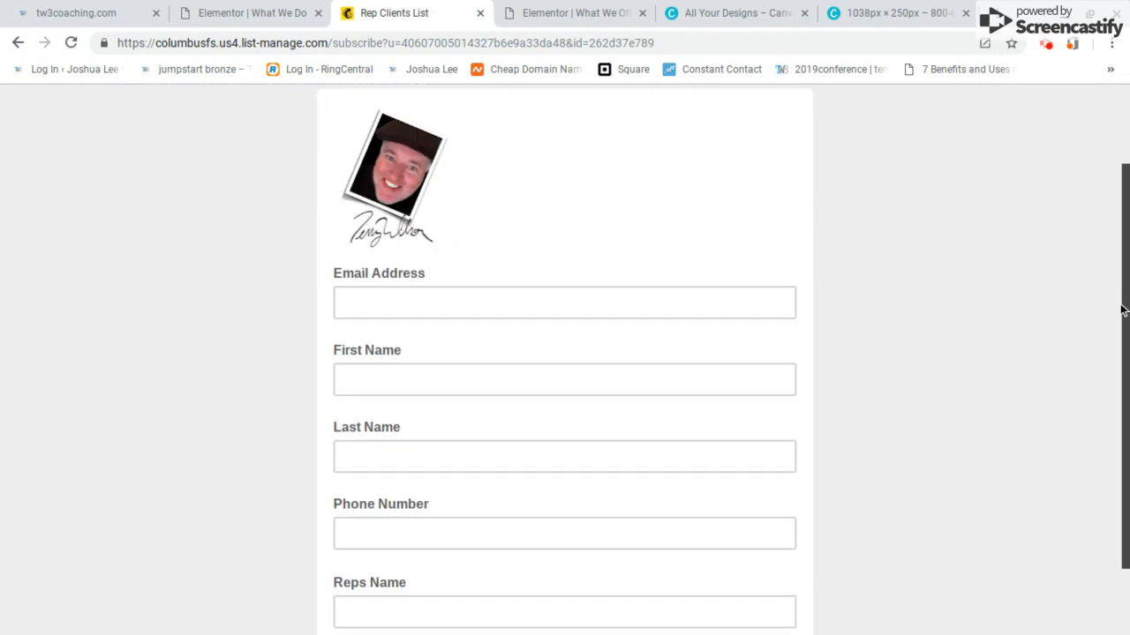
{"action": "scroll", "coordinate": [1123, 424], "scroll_direction": "down", "scroll_amount": 1}
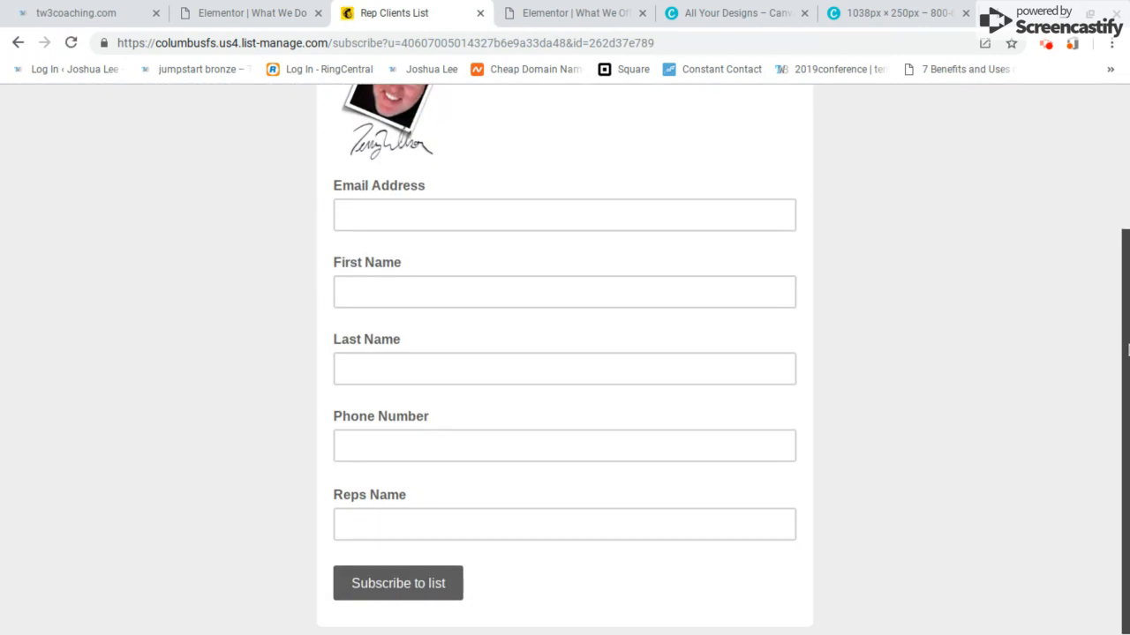
{"action": "scroll", "coordinate": [1127, 281], "scroll_direction": "up", "scroll_amount": 1}
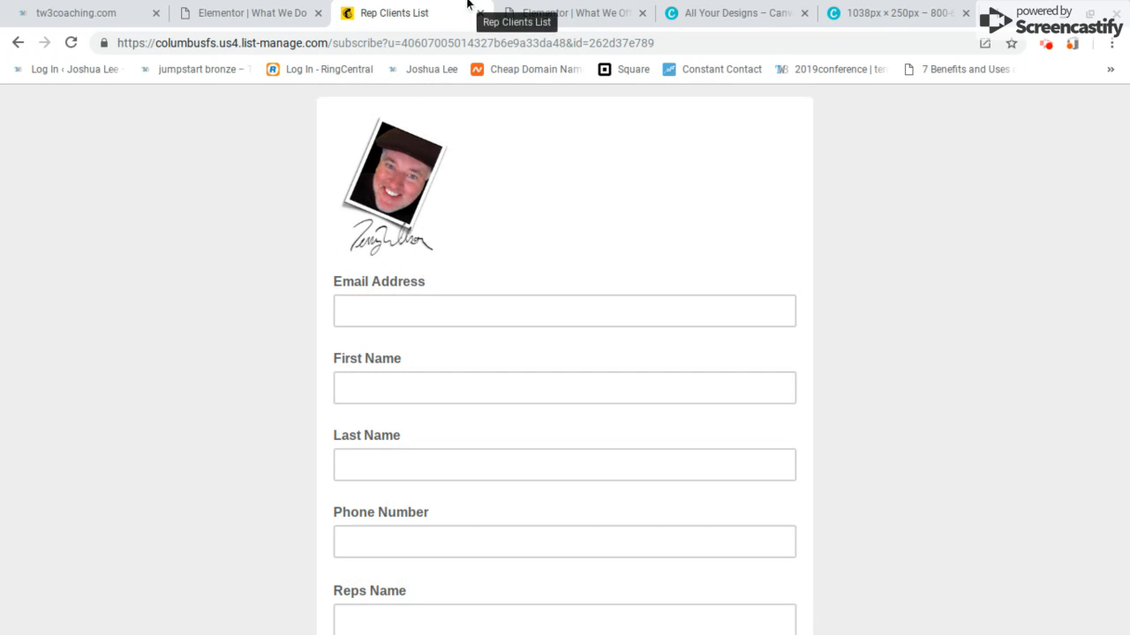
Step: In the What We Do page editor, rename the FAQ navigation heading to Call Center and the Info heading to FAQ, and update the page
{"action": "left_click", "coordinate": [256, 13]}
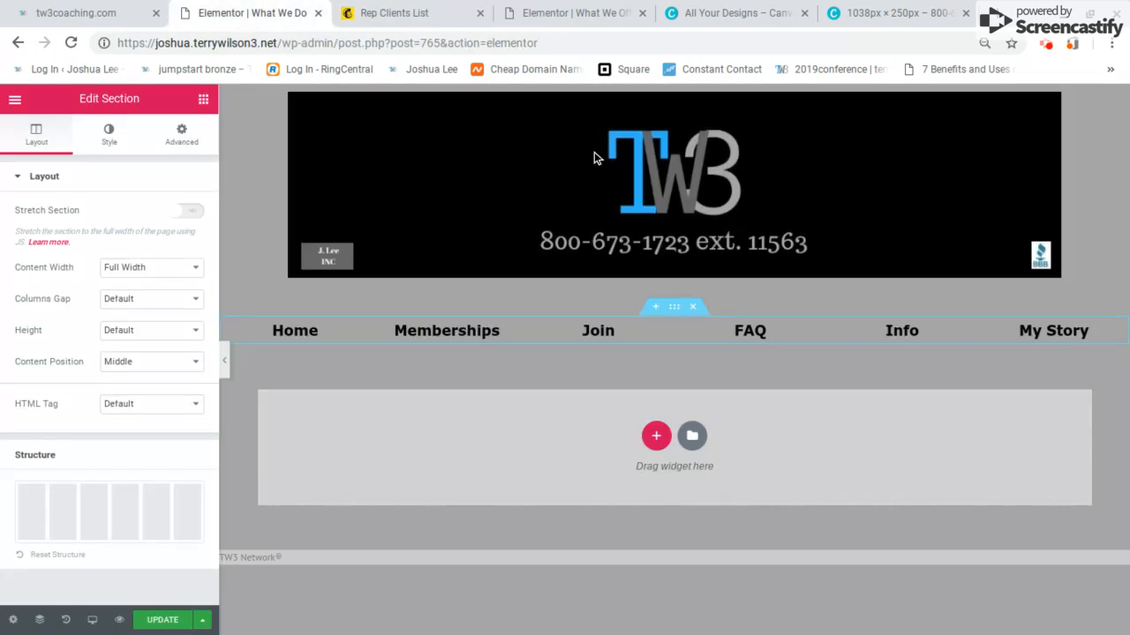
{"action": "left_click", "coordinate": [891, 323]}
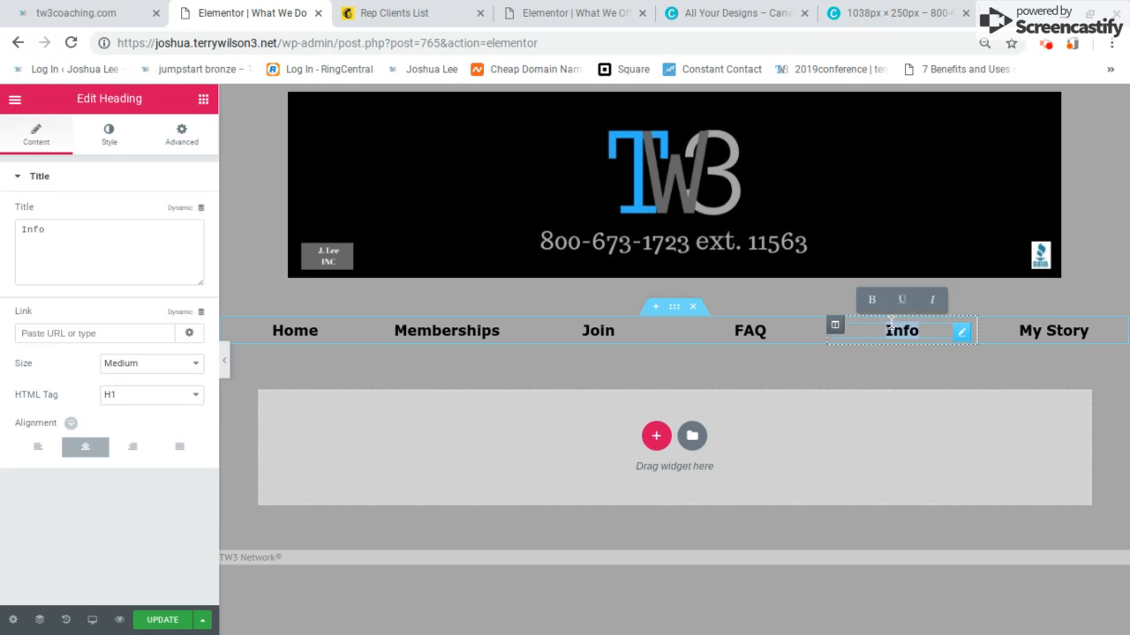
{"action": "key", "text": "BackSpace"}
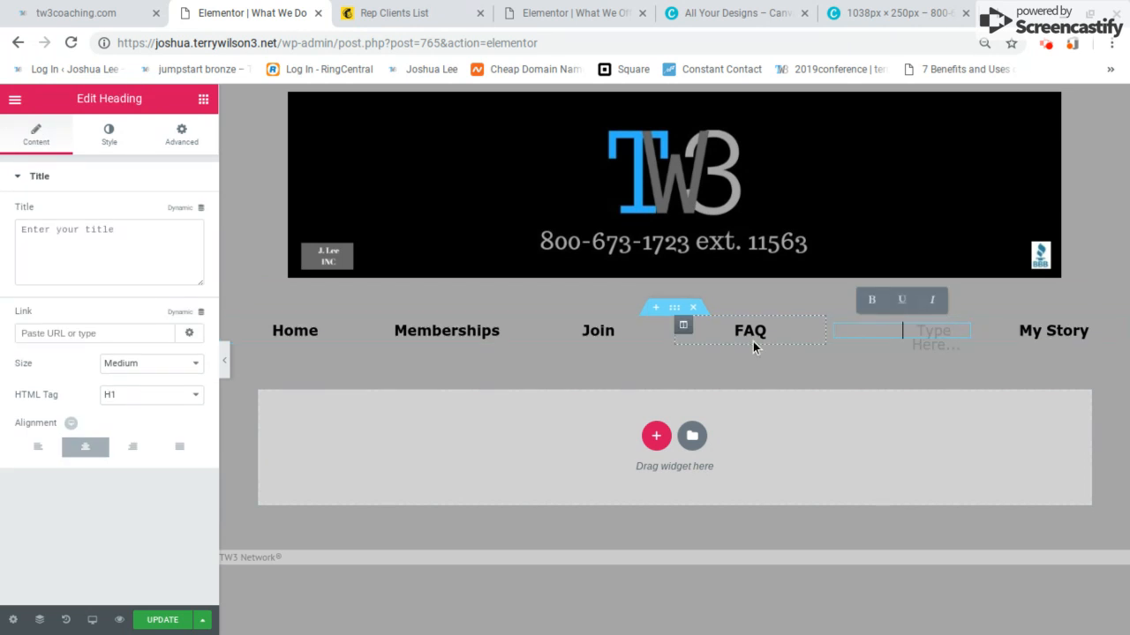
{"action": "left_click", "coordinate": [760, 332]}
{"action": "key", "text": "BackSpace"}
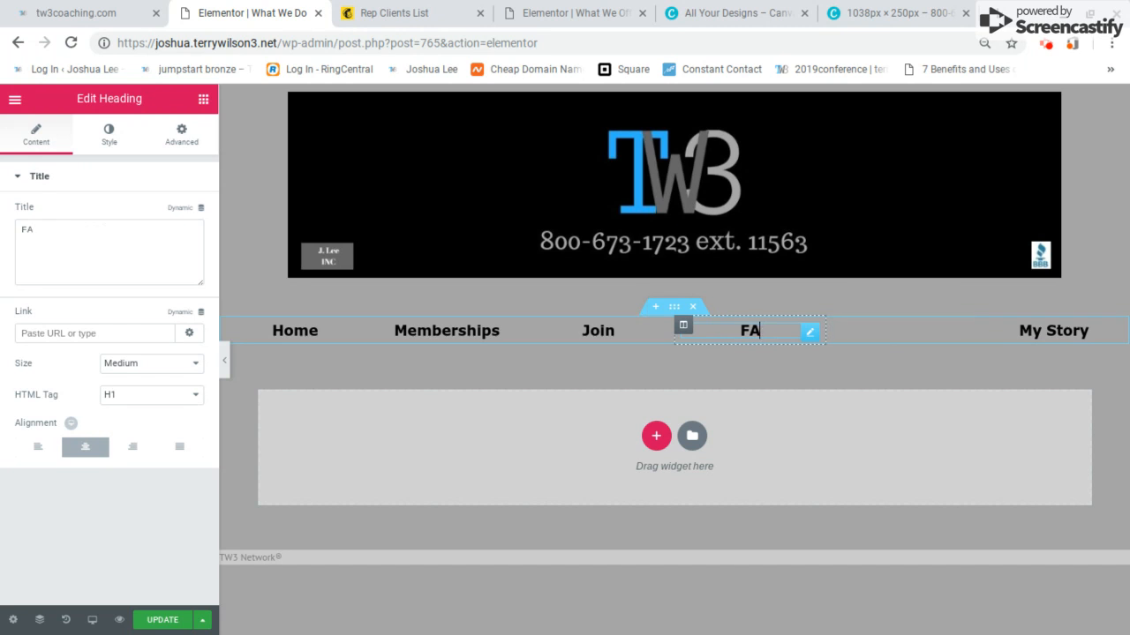
{"action": "key", "text": "BackSpace"}
{"action": "key", "text": "BackSpace"}
{"action": "type", "text": "Call Center"}
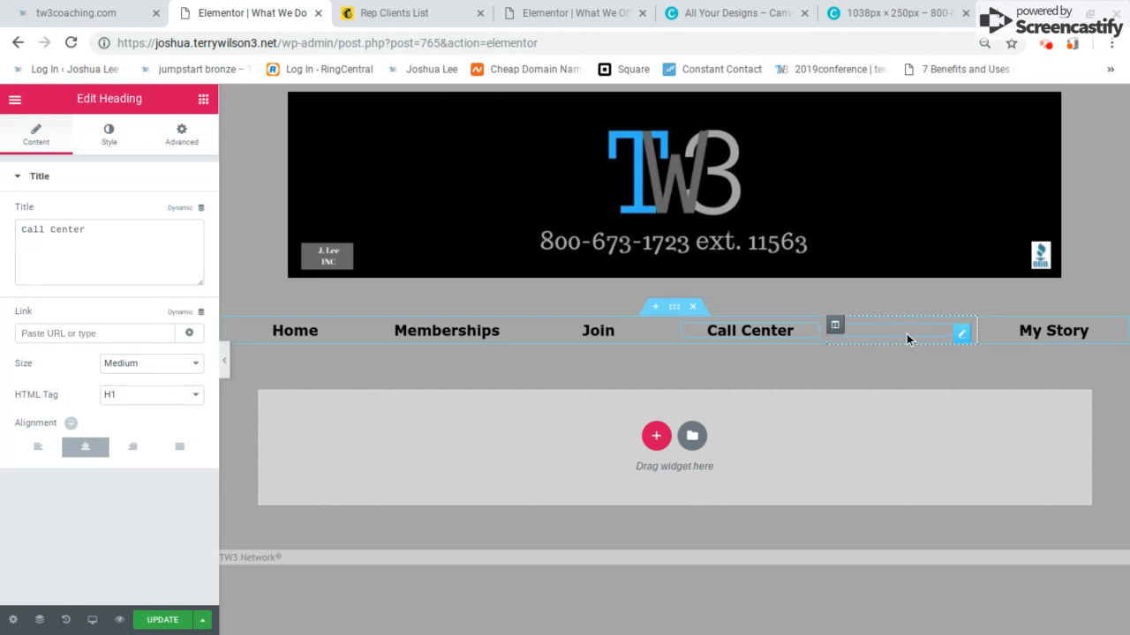
{"action": "left_click", "coordinate": [897, 328]}
{"action": "type", "text": "FAQ"}
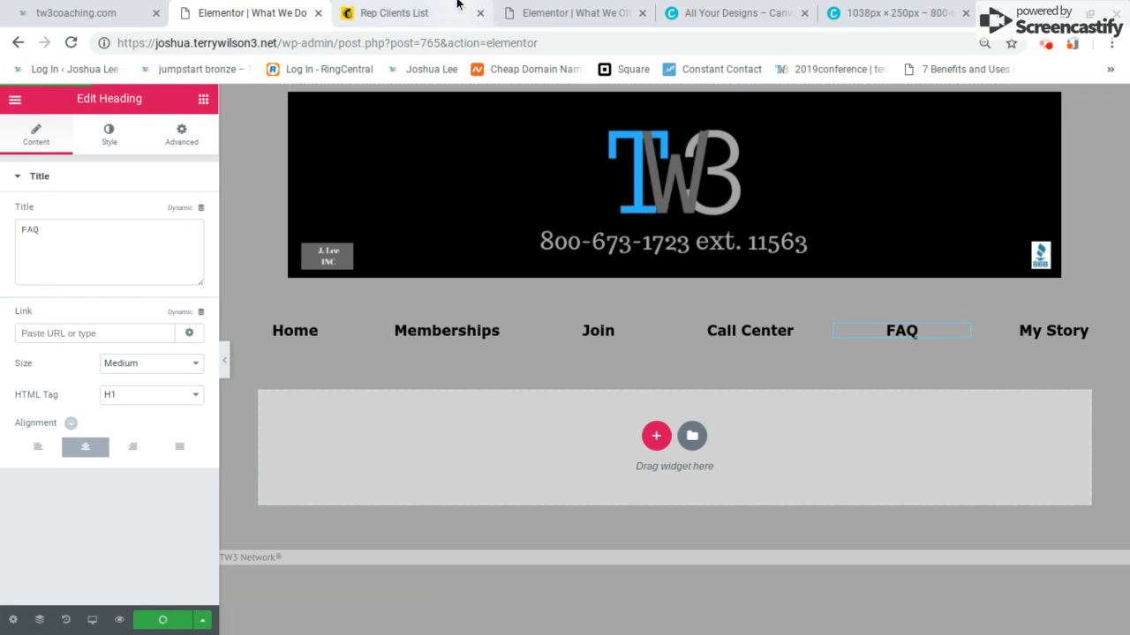
Step: Go back from the sign-up form to the Memberships page, open the Call Center page and copy its URL
{"action": "left_click", "coordinate": [399, 11]}
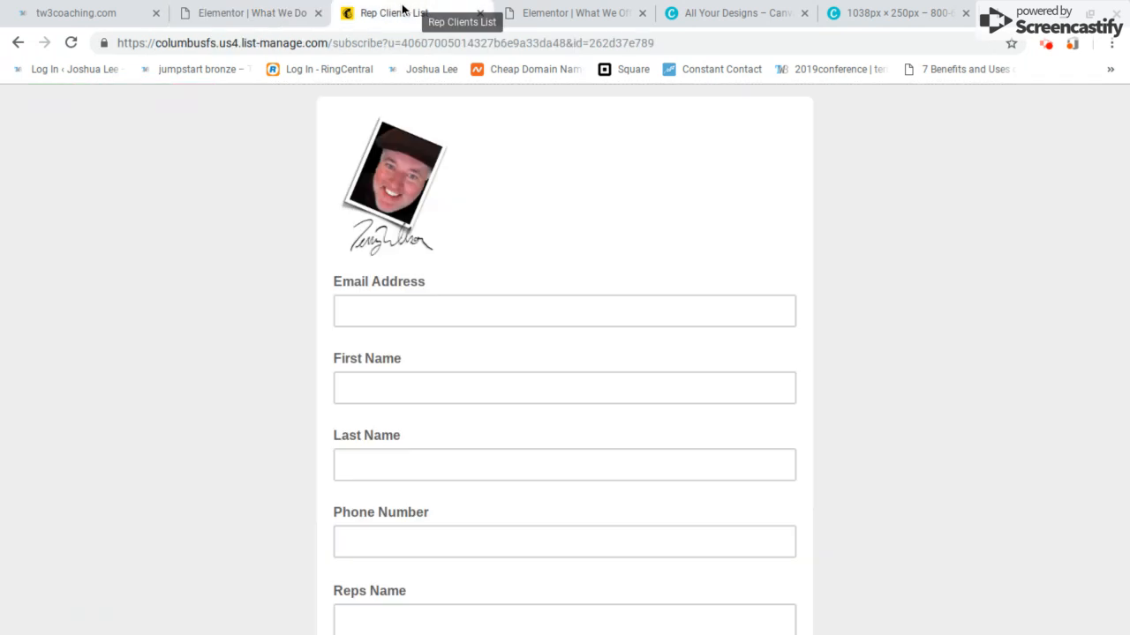
{"action": "left_click", "coordinate": [20, 43]}
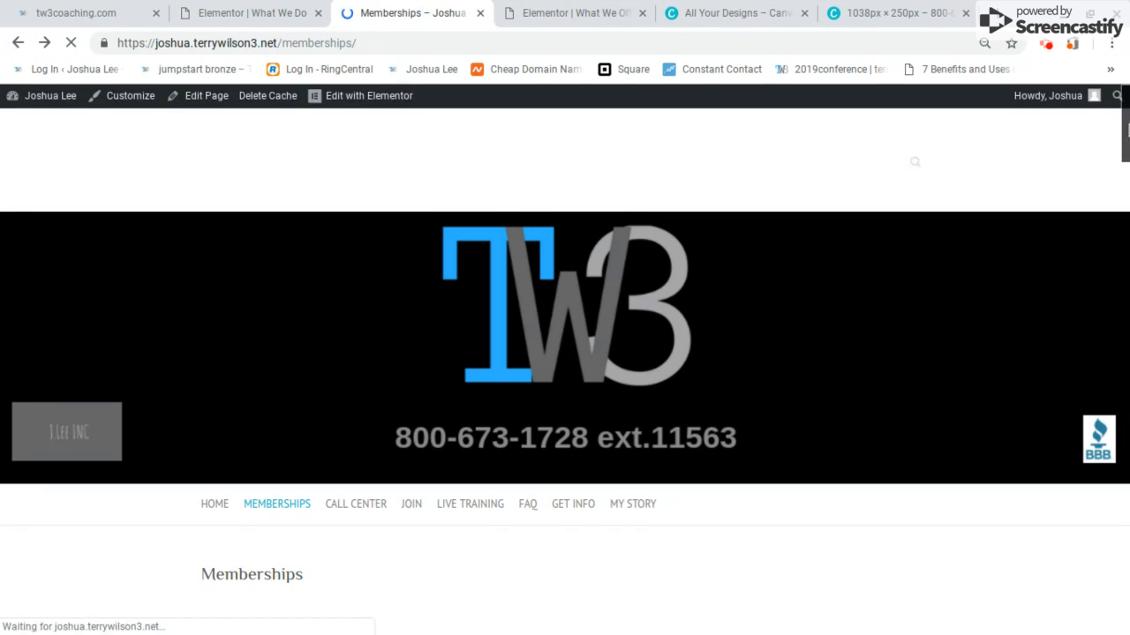
{"action": "left_click_drag", "start_coordinate": [1128, 131], "coordinate": [1127, 170]}
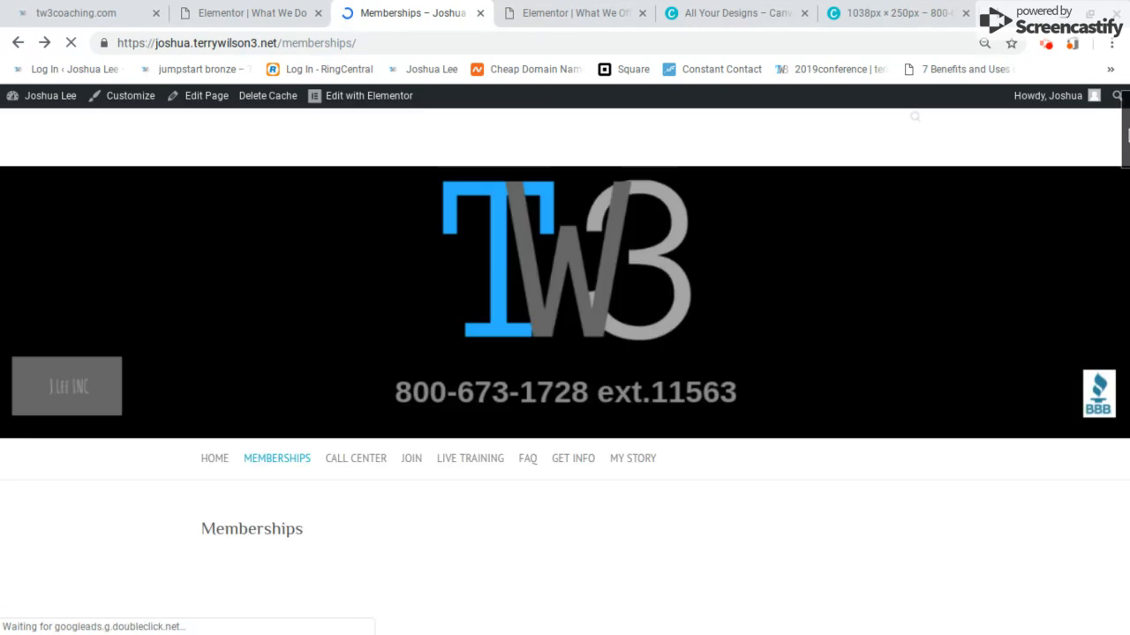
{"action": "left_click", "coordinate": [355, 467]}
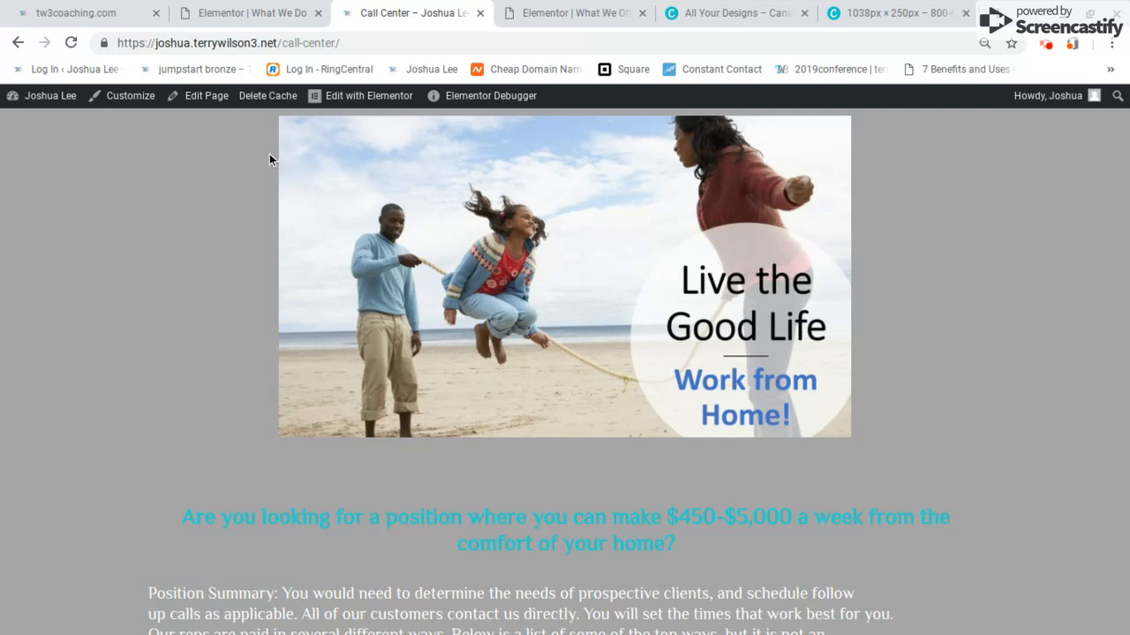
{"action": "left_click_drag", "start_coordinate": [1127, 163], "coordinate": [1126, 103]}
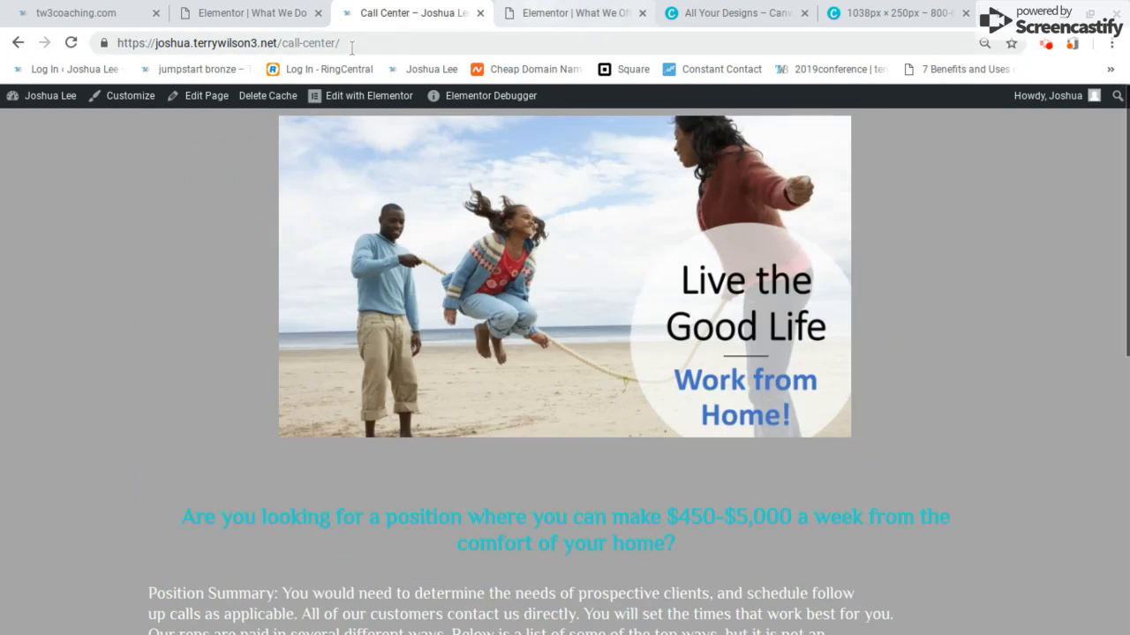
{"action": "left_click", "coordinate": [320, 44]}
{"action": "right_click", "coordinate": [319, 43]}
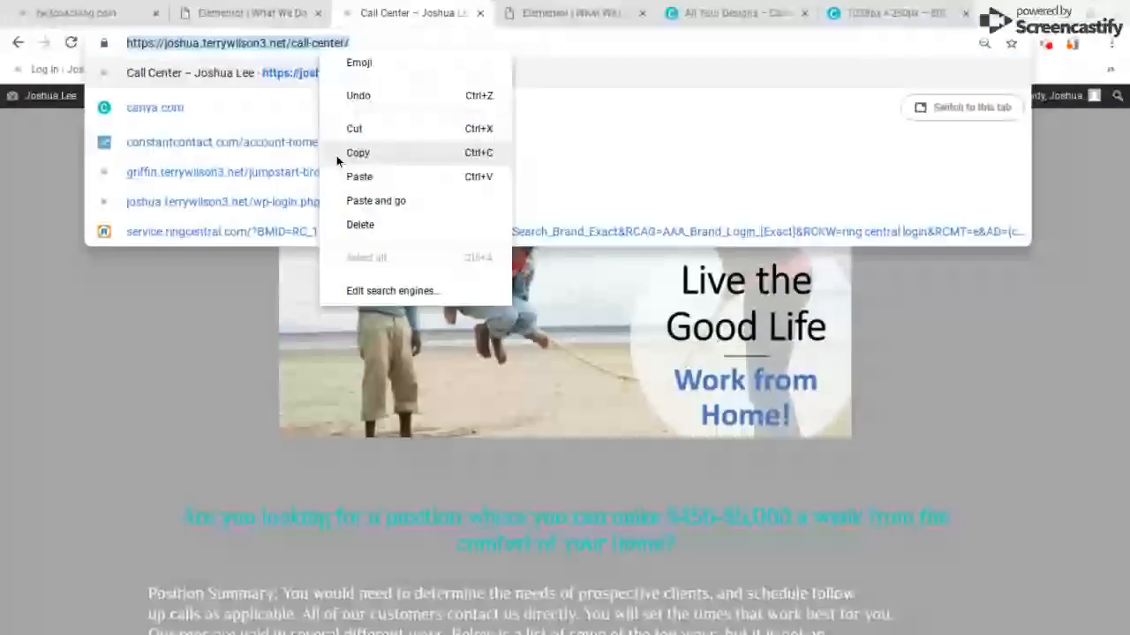
{"action": "left_click", "coordinate": [341, 154]}
Step: In the What We Do page editor, paste the copied Call Center page URL as the Call Center heading's link
{"action": "left_click", "coordinate": [550, 12]}
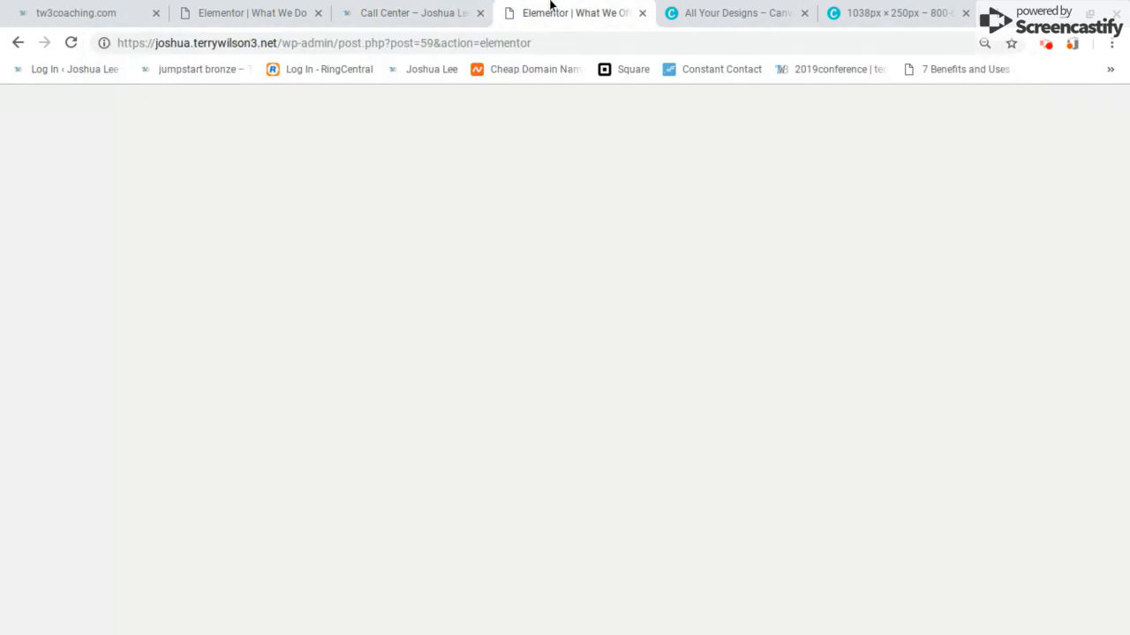
{"action": "left_click", "coordinate": [280, 12]}
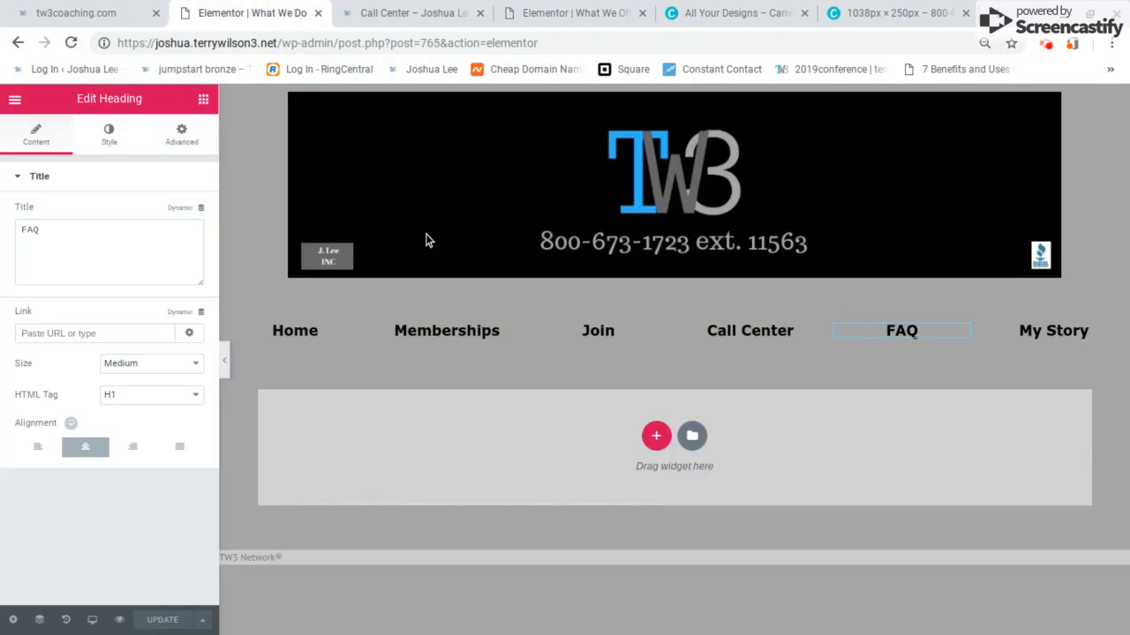
{"action": "left_click", "coordinate": [711, 340]}
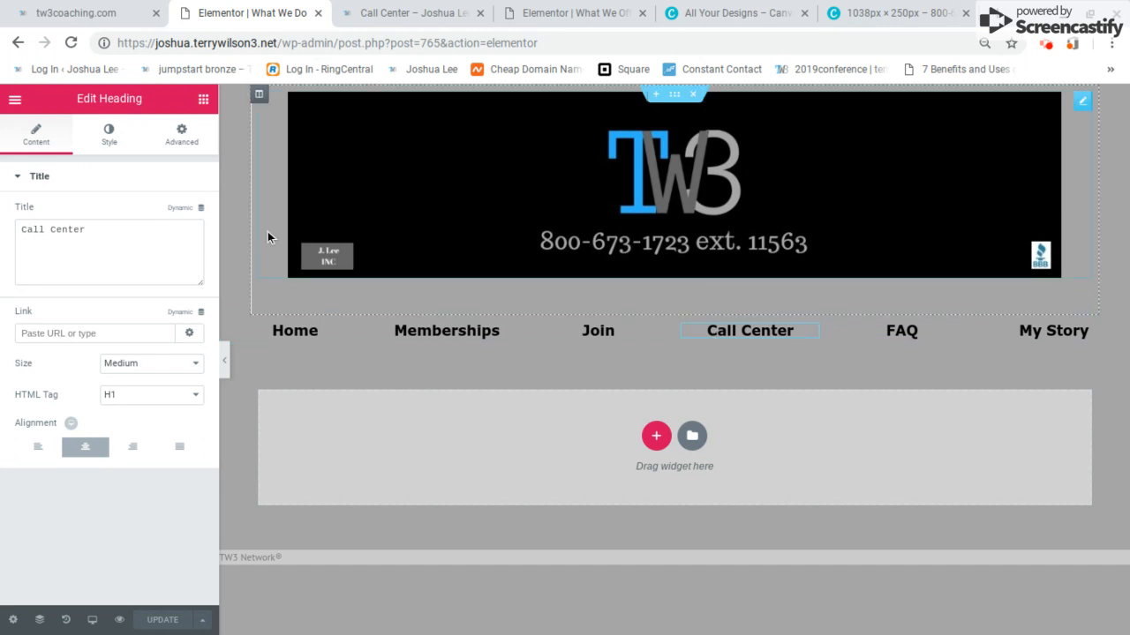
{"action": "left_click", "coordinate": [114, 141]}
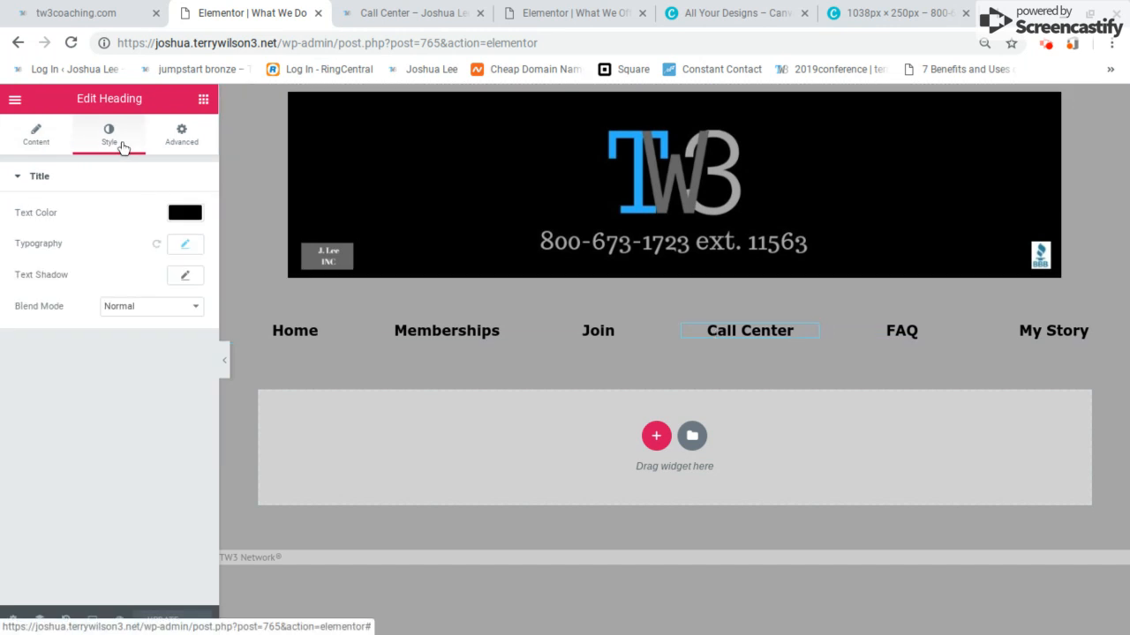
{"action": "left_click", "coordinate": [177, 147]}
{"action": "left_click", "coordinate": [26, 136]}
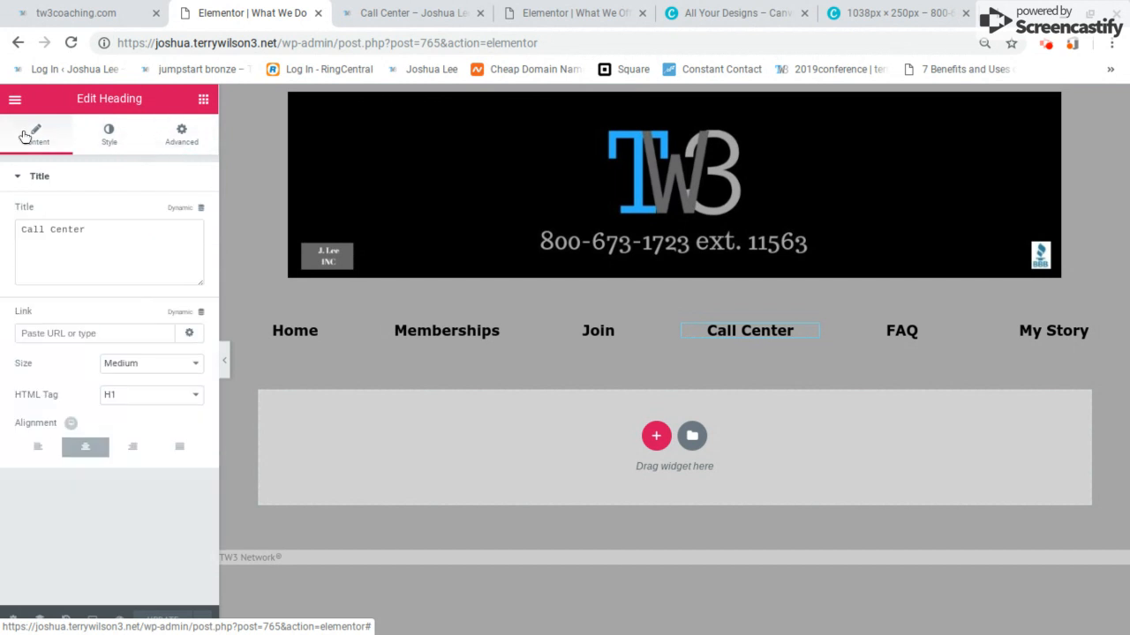
{"action": "left_click", "coordinate": [73, 334]}
{"action": "right_click", "coordinate": [73, 338]}
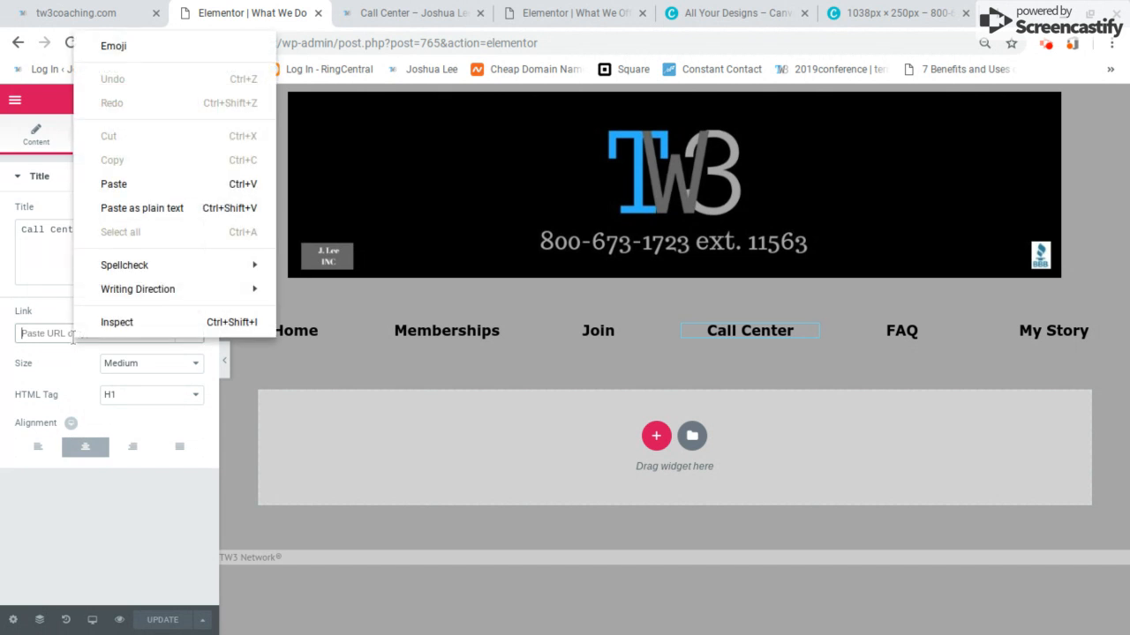
{"action": "left_click", "coordinate": [117, 188]}
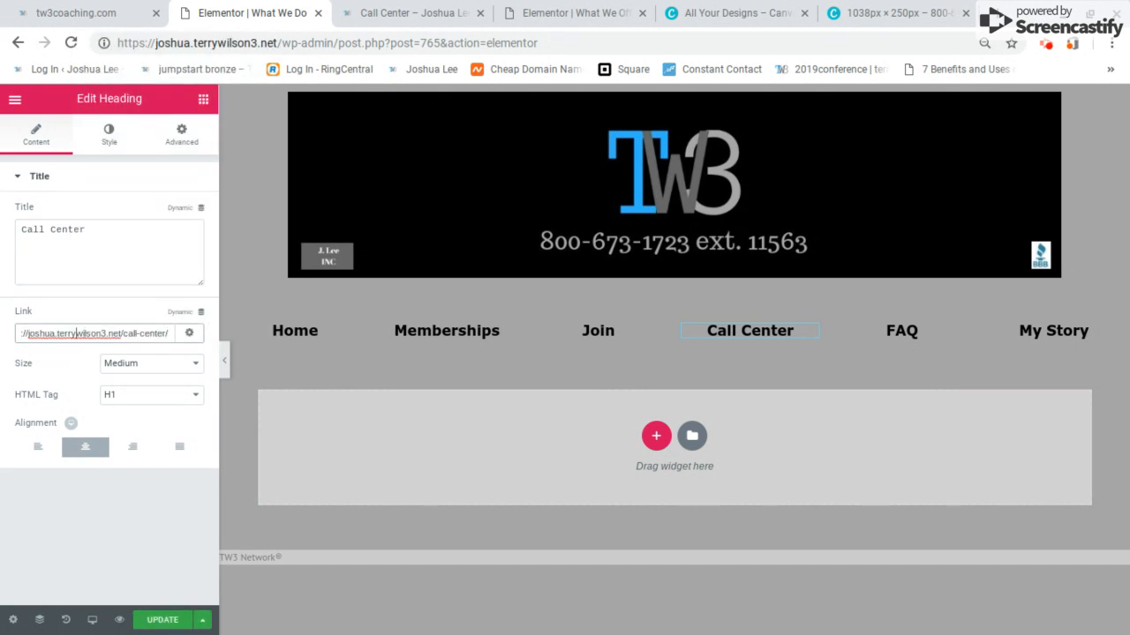
{"action": "key", "text": "Home"}
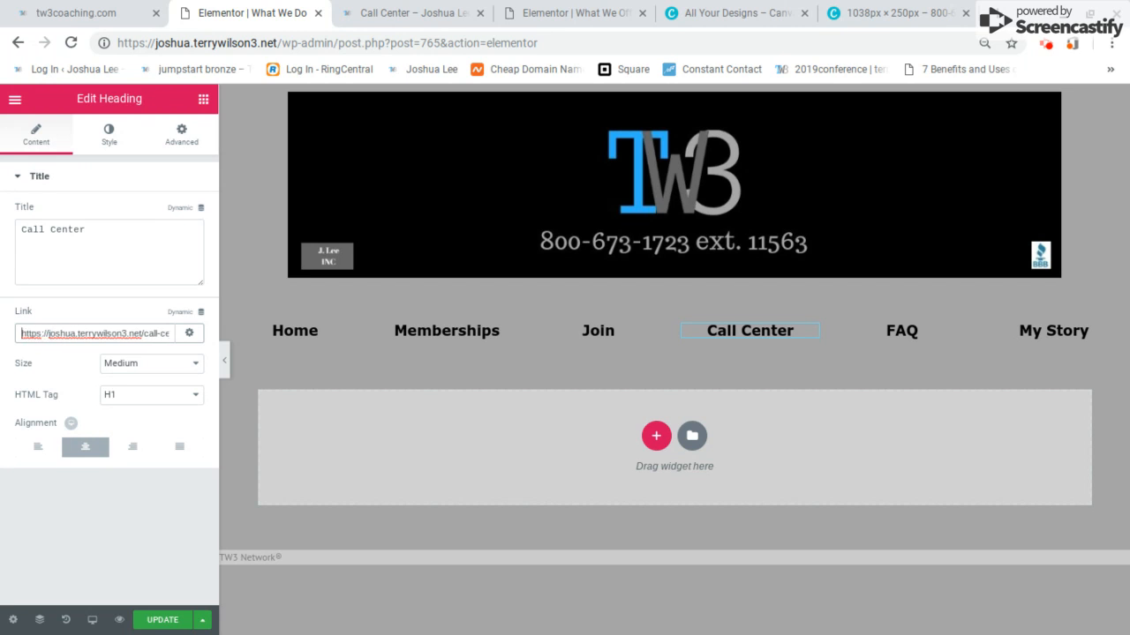
Step: Set the site's background color to #cecece in the theme customizer from the Call Center page, publish it and close the customizer
{"action": "left_click", "coordinate": [384, 9]}
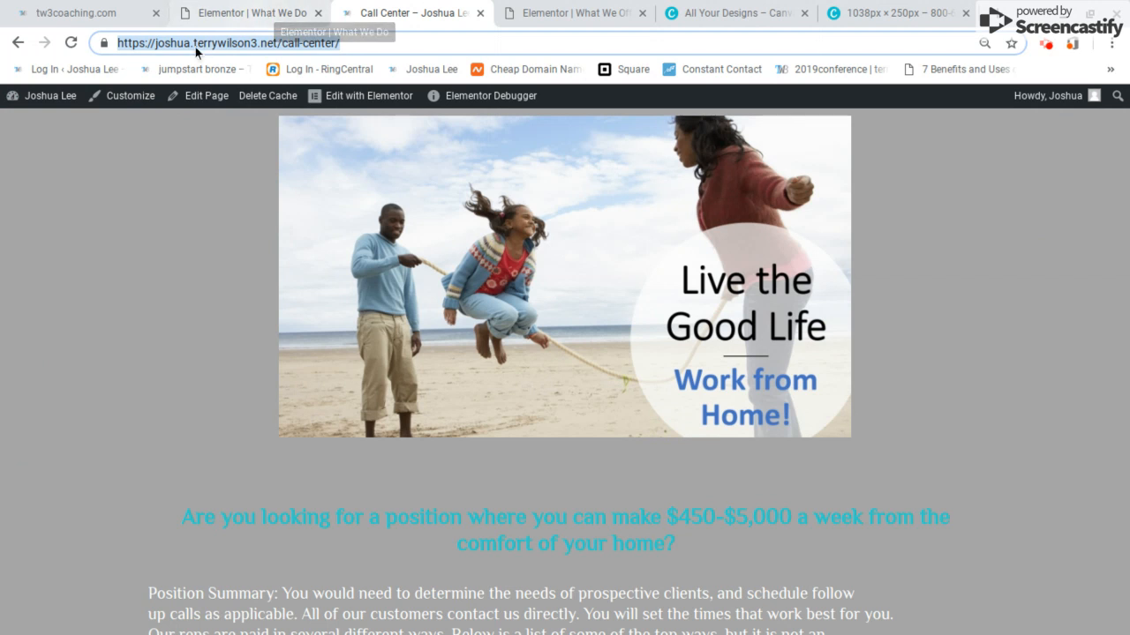
{"action": "left_click", "coordinate": [130, 99]}
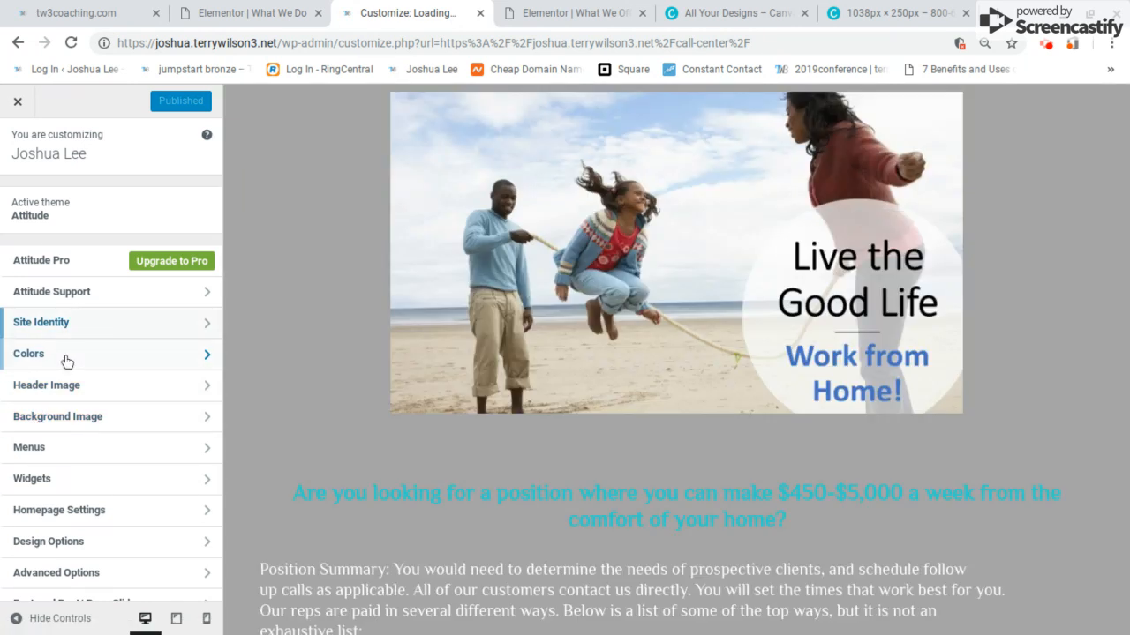
{"action": "left_click", "coordinate": [67, 361]}
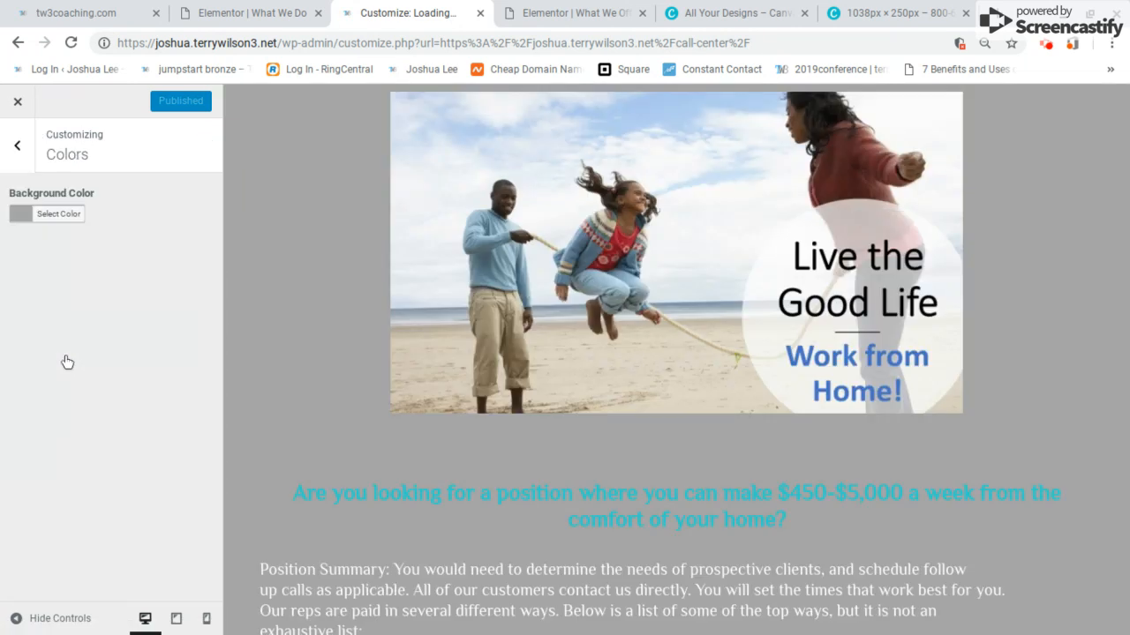
{"action": "left_click", "coordinate": [24, 221]}
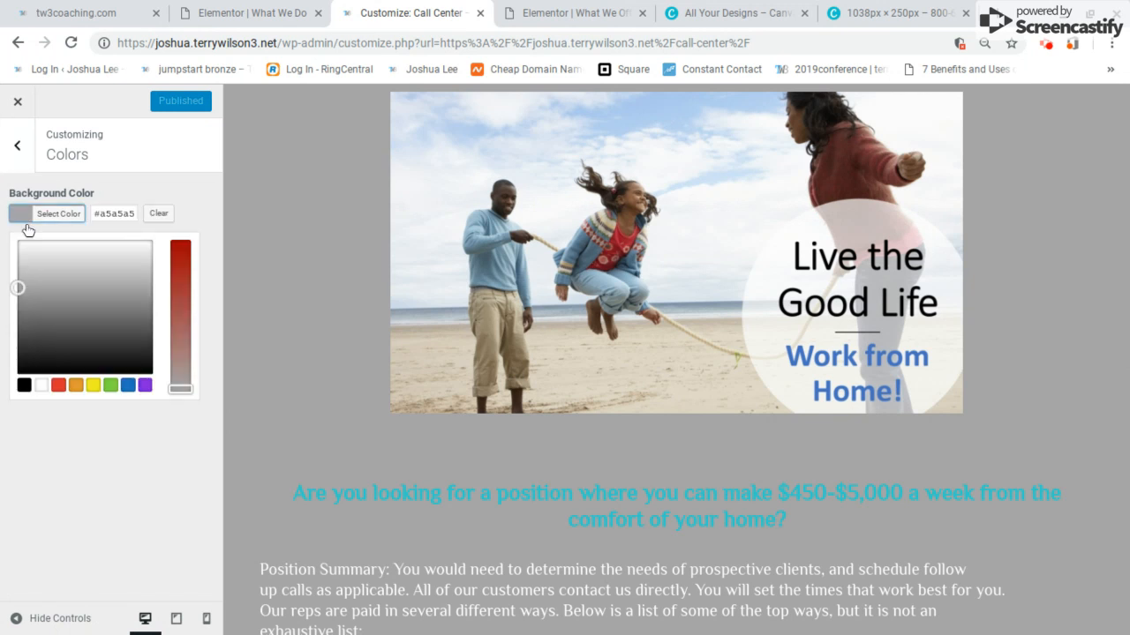
{"action": "left_click_drag", "start_coordinate": [19, 287], "coordinate": [39, 266]}
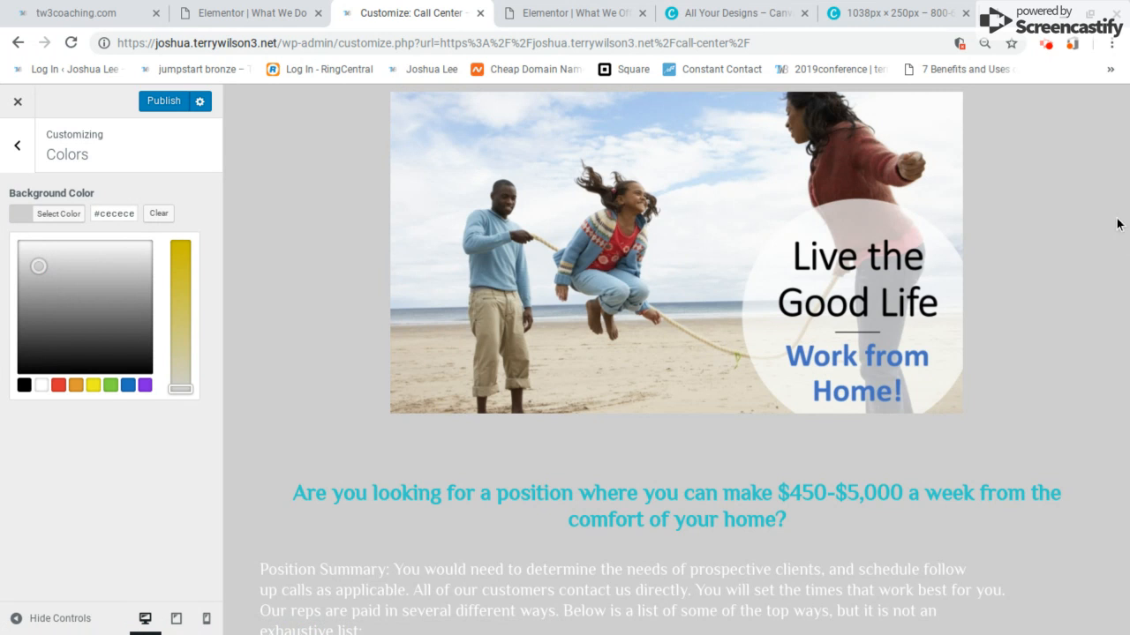
{"action": "left_click", "coordinate": [147, 106]}
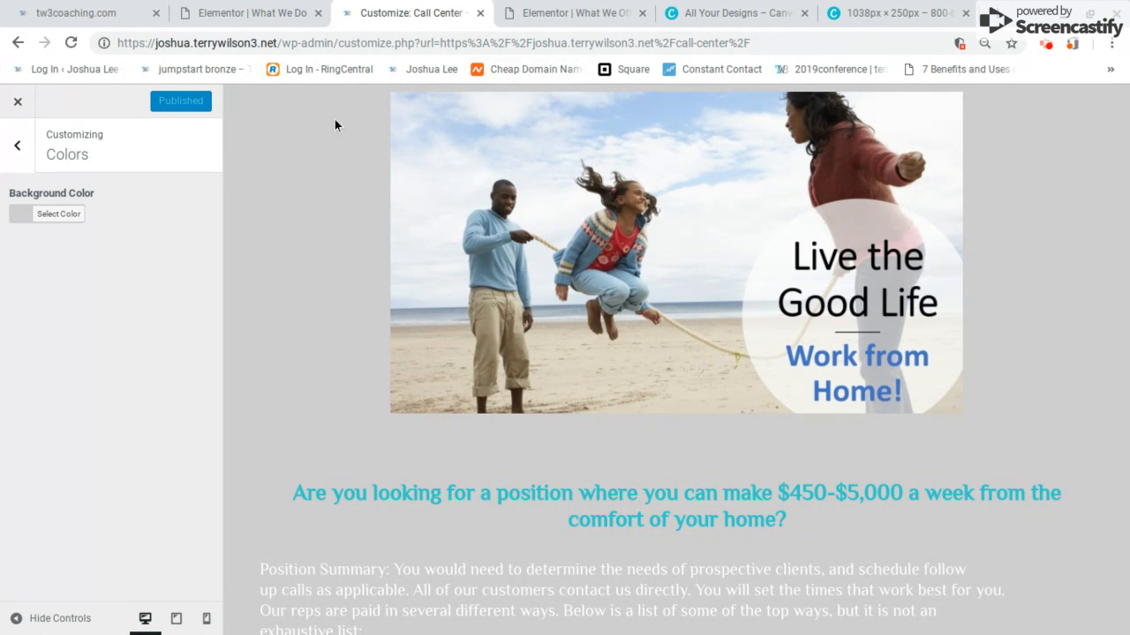
{"action": "left_click", "coordinate": [18, 101]}
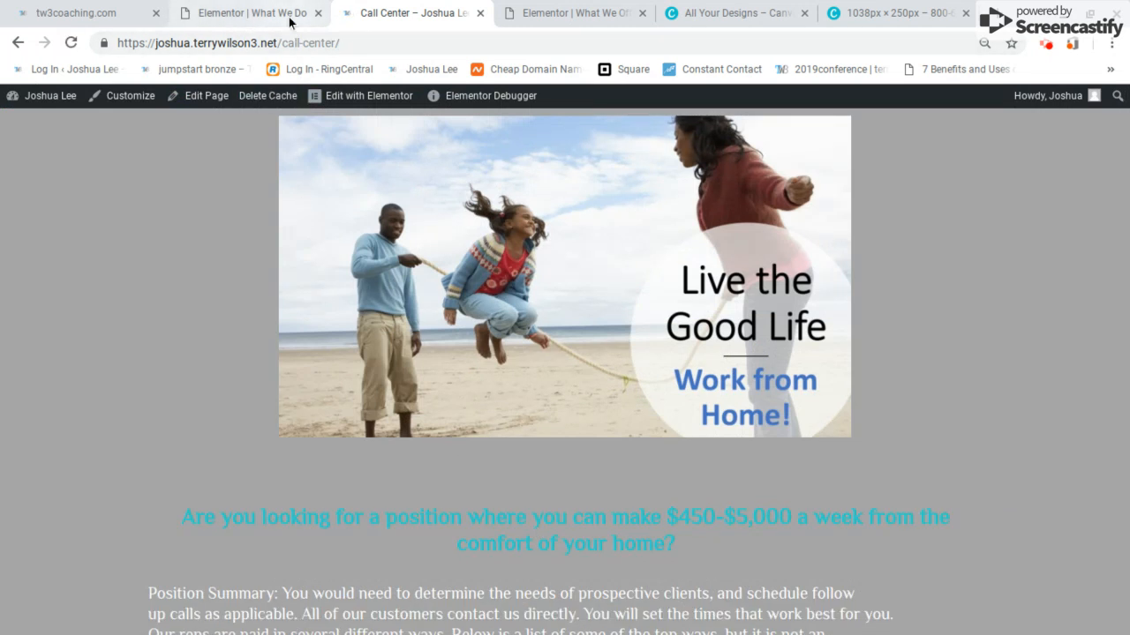
Step: Update the What We Do page with the Call Center link and go back to the live Call Center page
{"action": "left_click", "coordinate": [252, 13]}
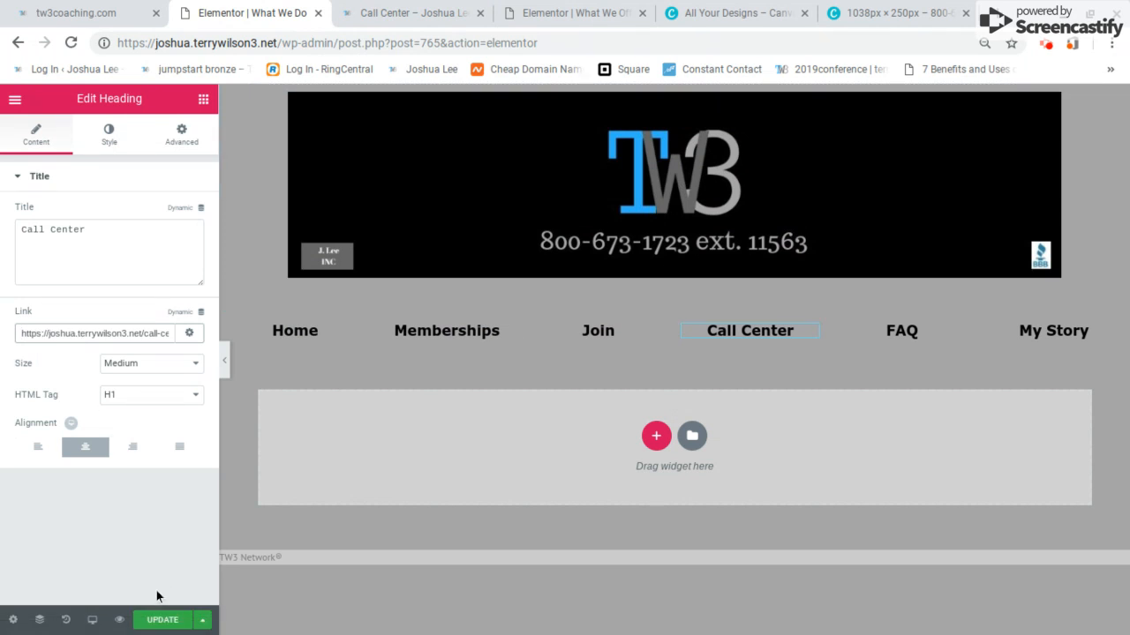
{"action": "left_click", "coordinate": [156, 620]}
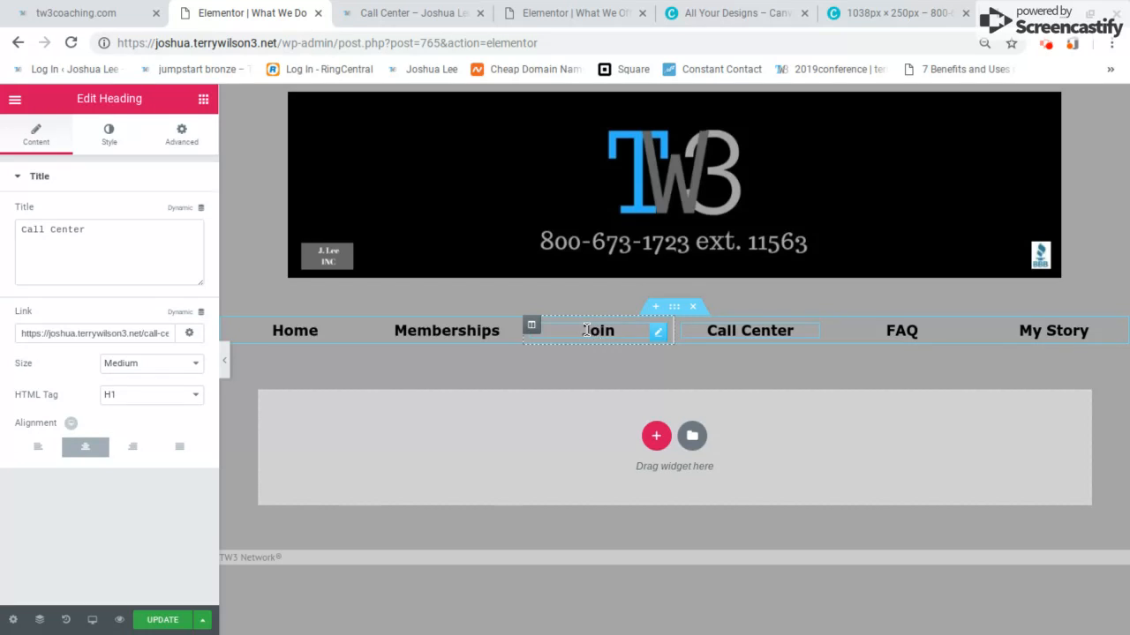
{"action": "left_click", "coordinate": [413, 9]}
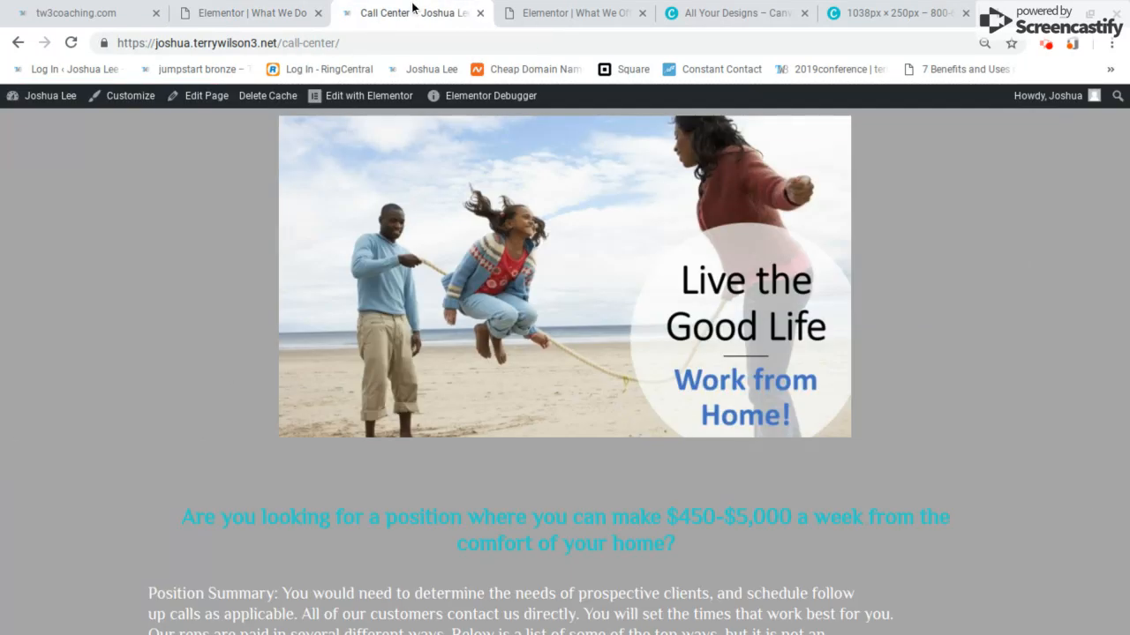
{"action": "left_click", "coordinate": [573, 21]}
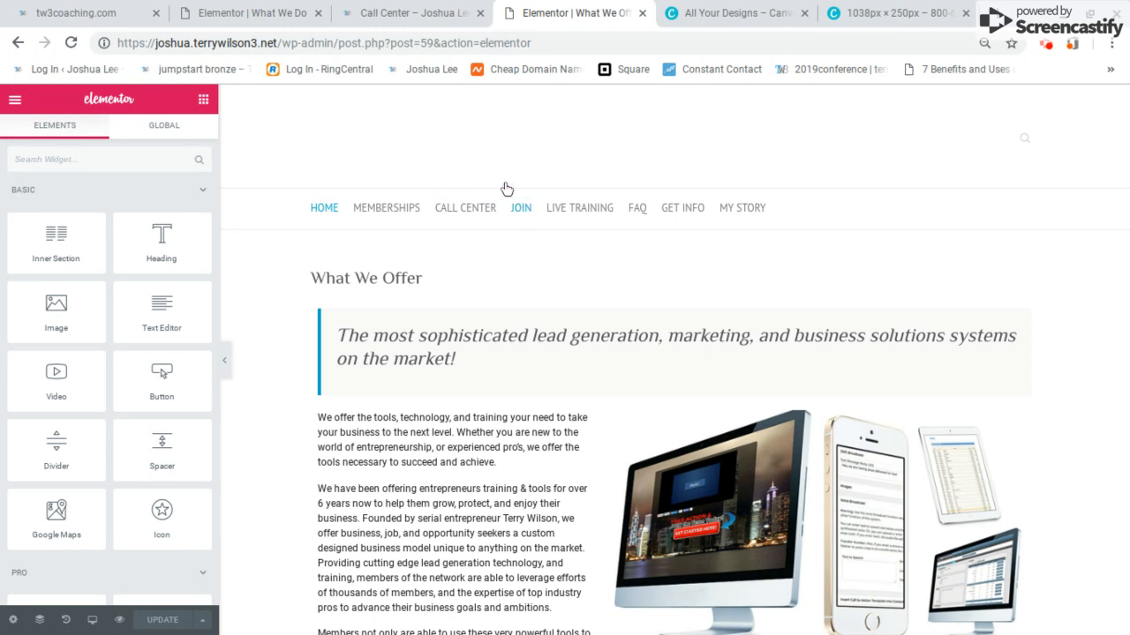
{"action": "left_click", "coordinate": [424, 14]}
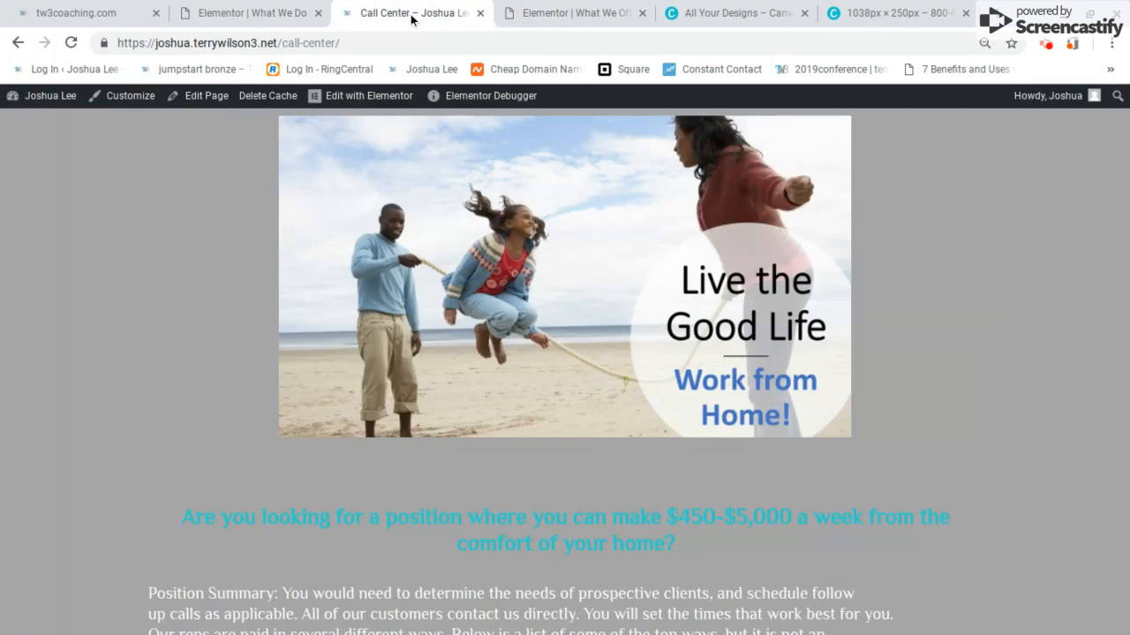
{"action": "left_click", "coordinate": [16, 44]}
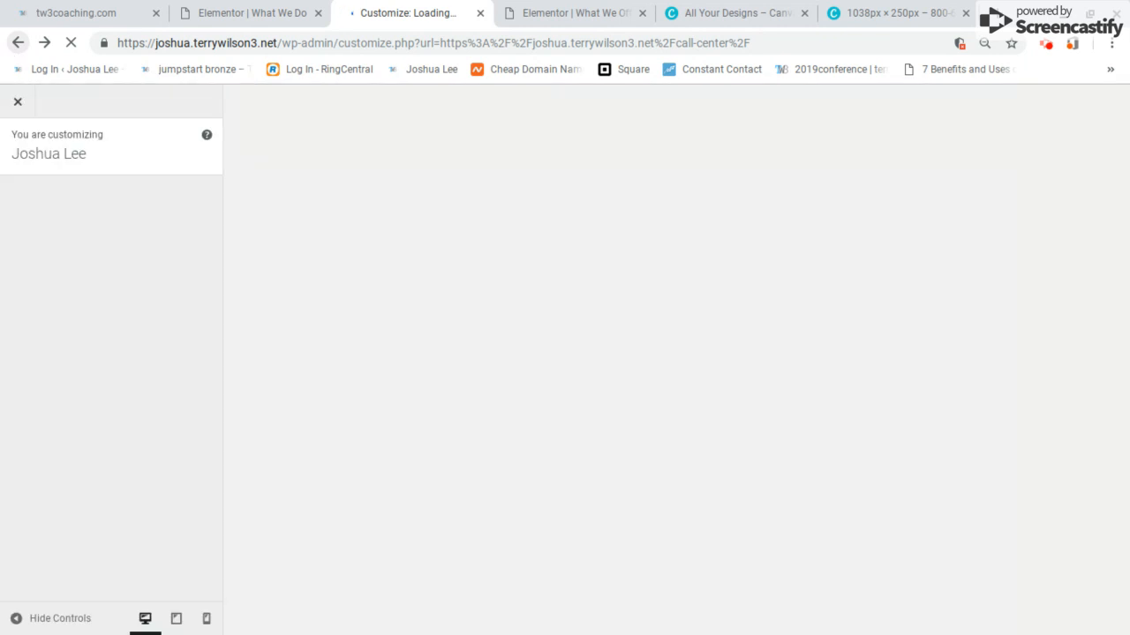
{"action": "left_click", "coordinate": [542, 15]}
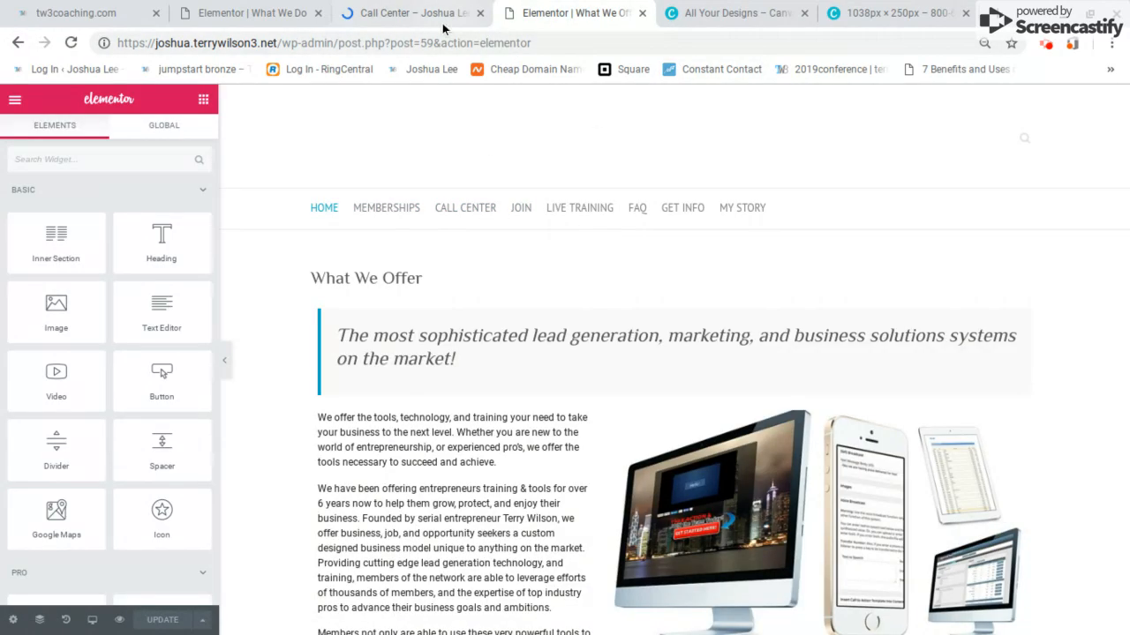
{"action": "left_click", "coordinate": [256, 13]}
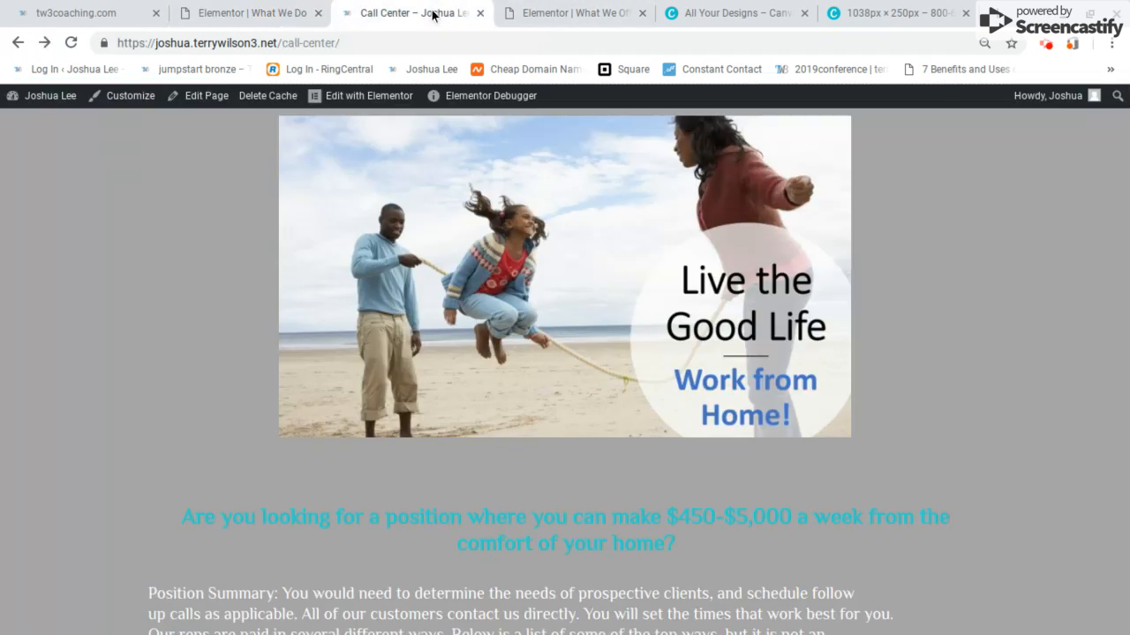
{"action": "left_click", "coordinate": [415, 13]}
{"action": "left_click", "coordinate": [567, 7]}
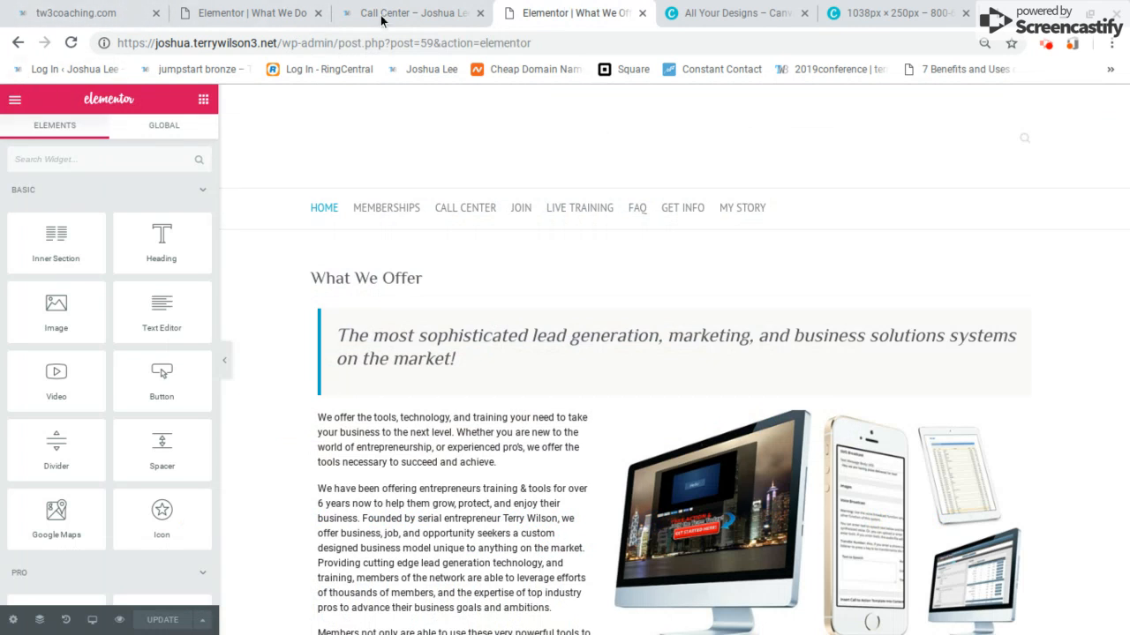
{"action": "left_click", "coordinate": [264, 13]}
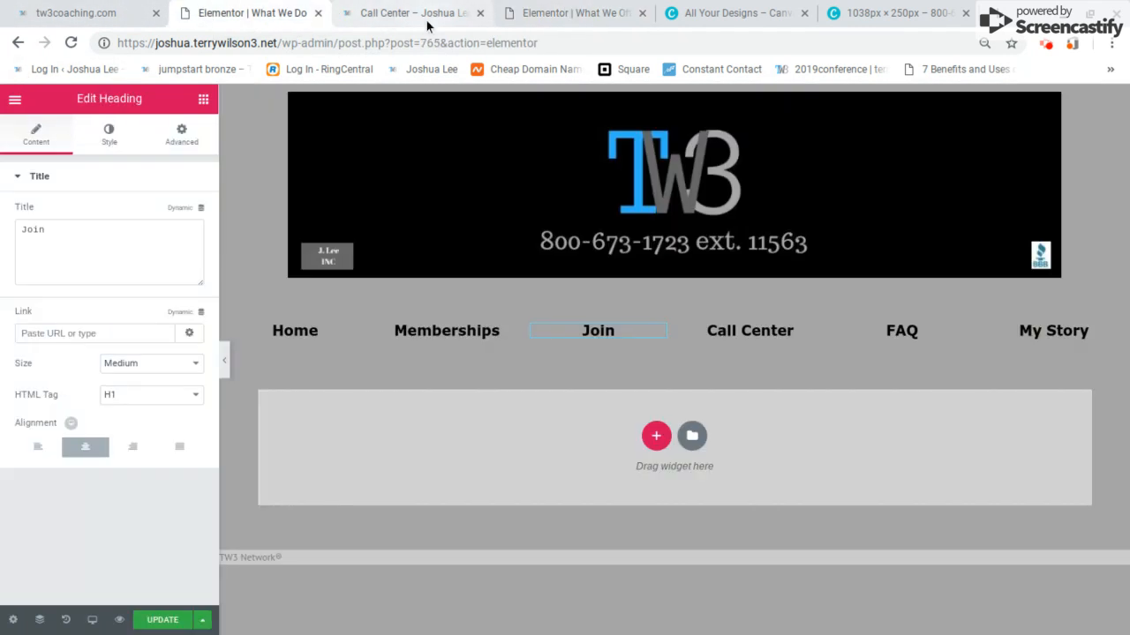
{"action": "left_click", "coordinate": [570, 9]}
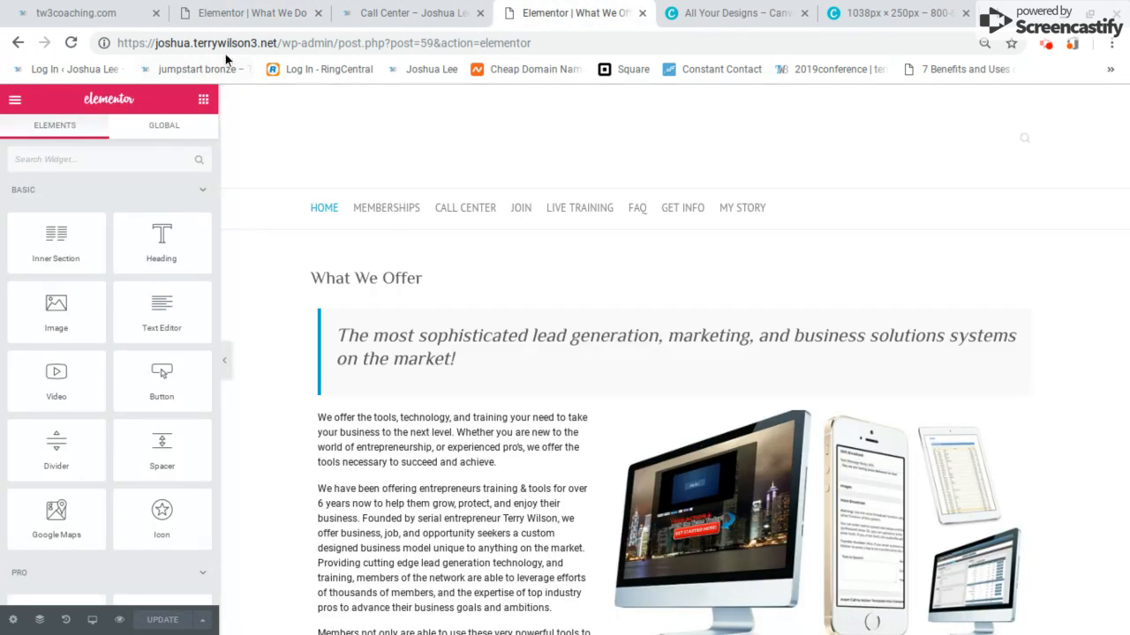
Step: Go to the site's dashboard from the live Call Center page and find the FAQ page in the list of all pages
{"action": "left_click", "coordinate": [410, 12]}
{"action": "mouse_move", "coordinate": [38, 97]}
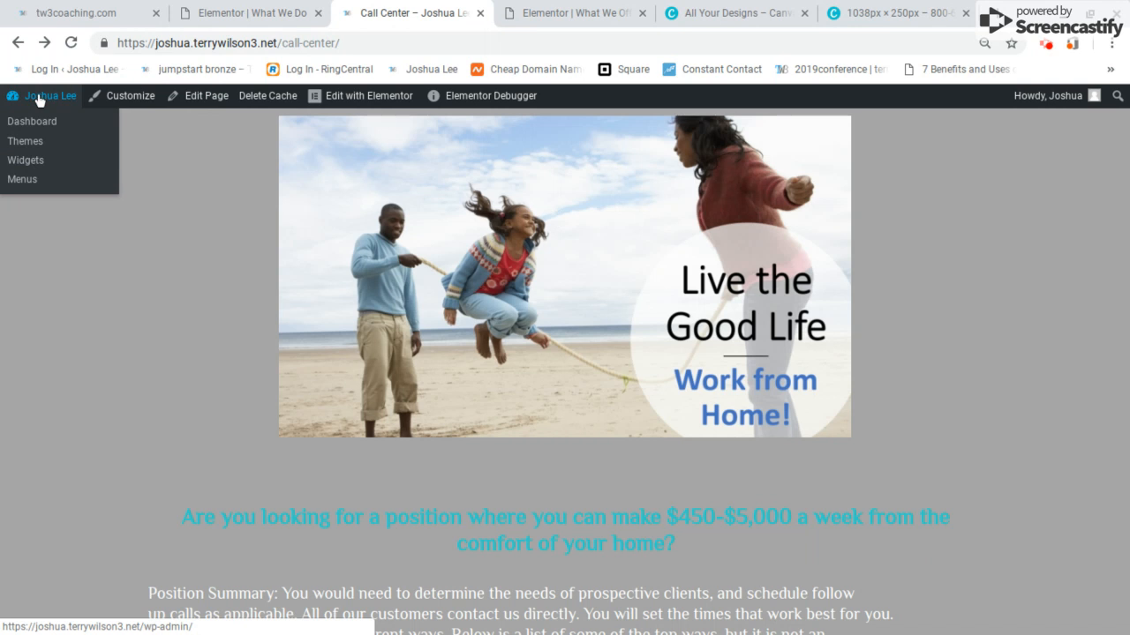
{"action": "left_click", "coordinate": [29, 121]}
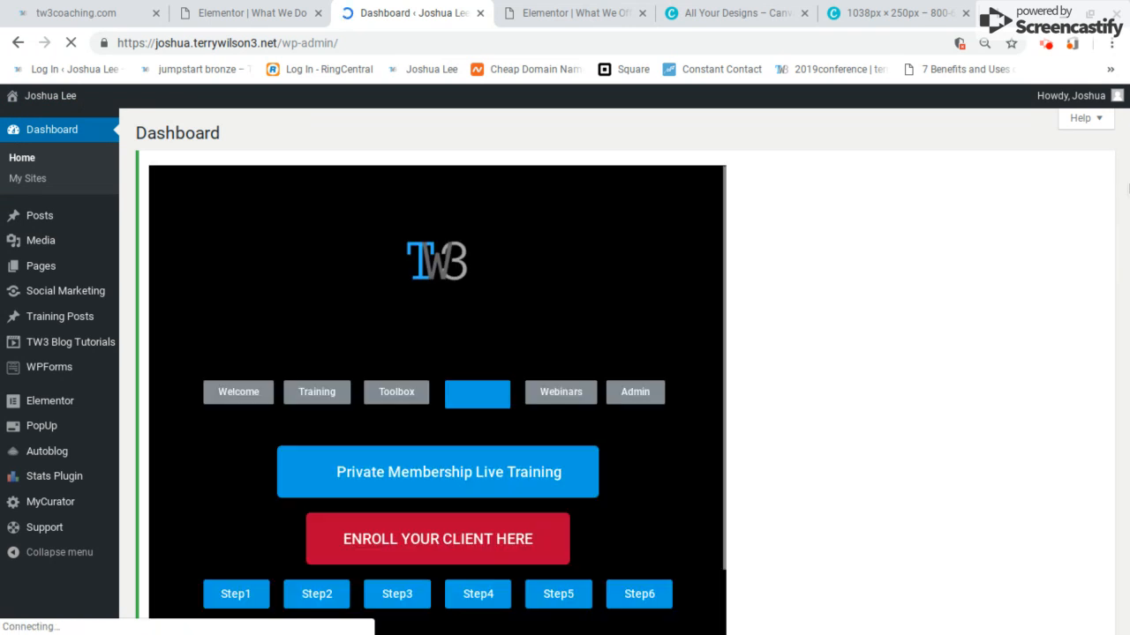
{"action": "left_click_drag", "start_coordinate": [1127, 189], "coordinate": [1127, 355]}
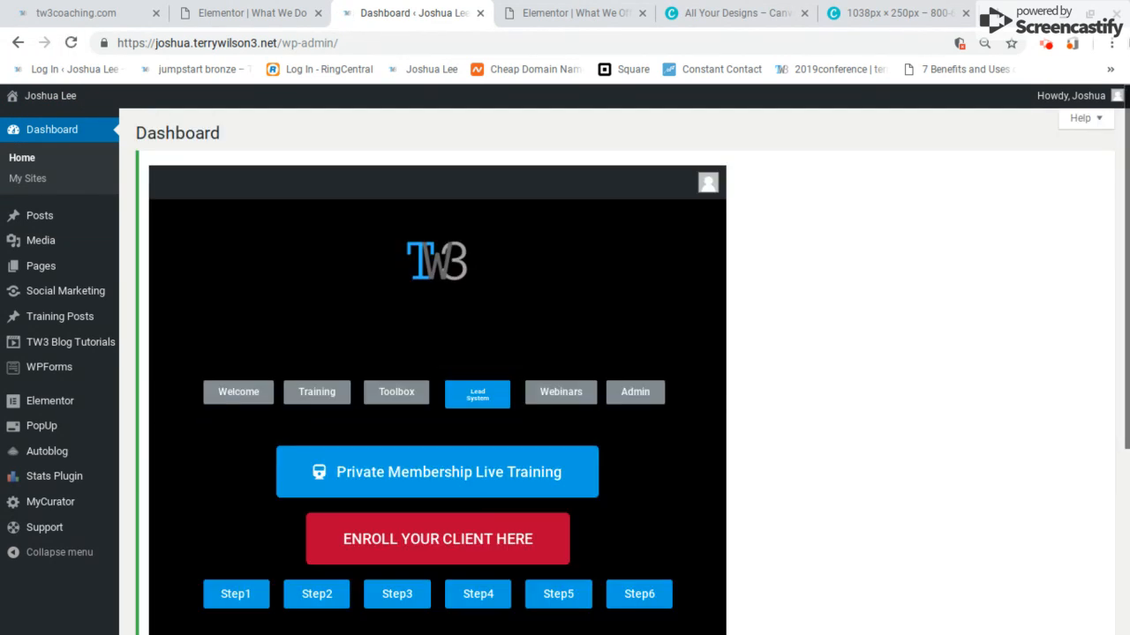
{"action": "left_click", "coordinate": [34, 265]}
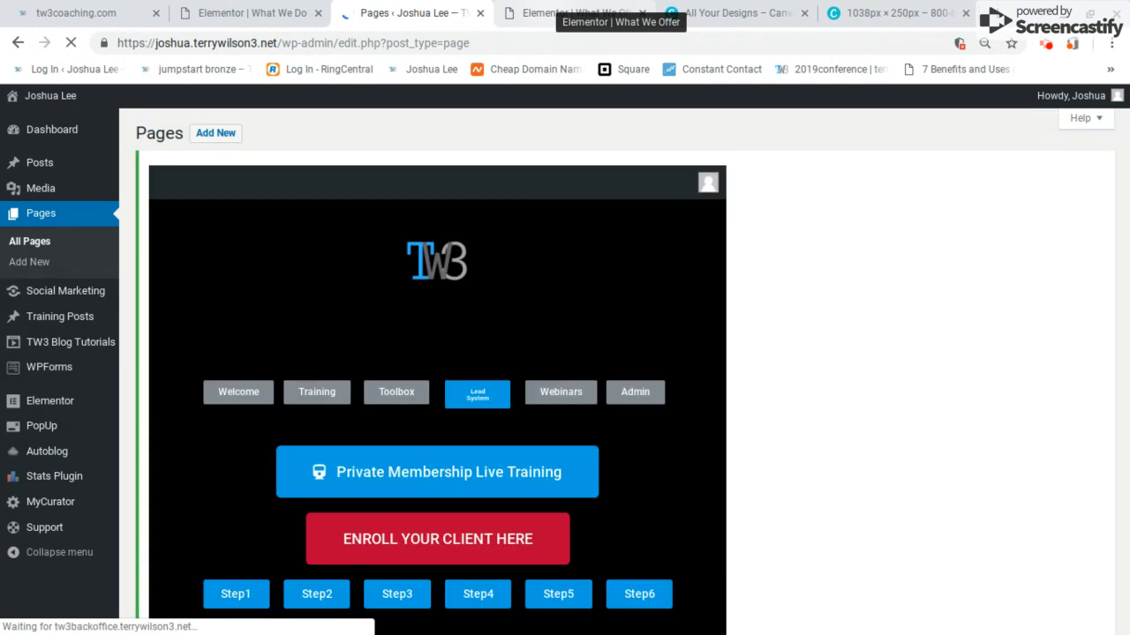
{"action": "left_click_drag", "start_coordinate": [1126, 220], "coordinate": [1125, 464]}
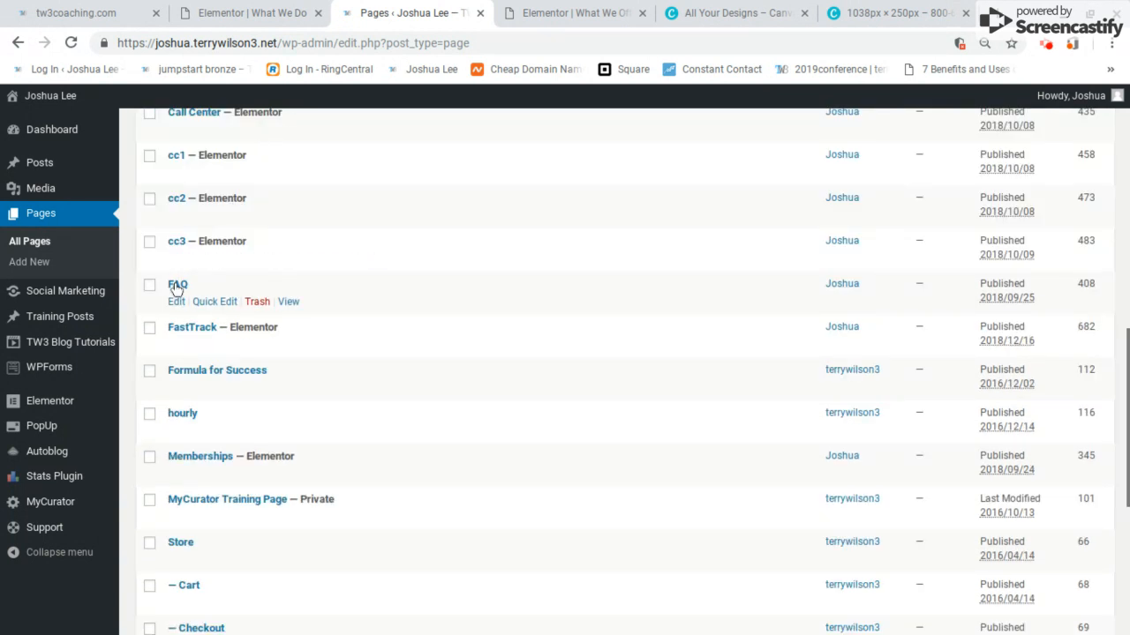